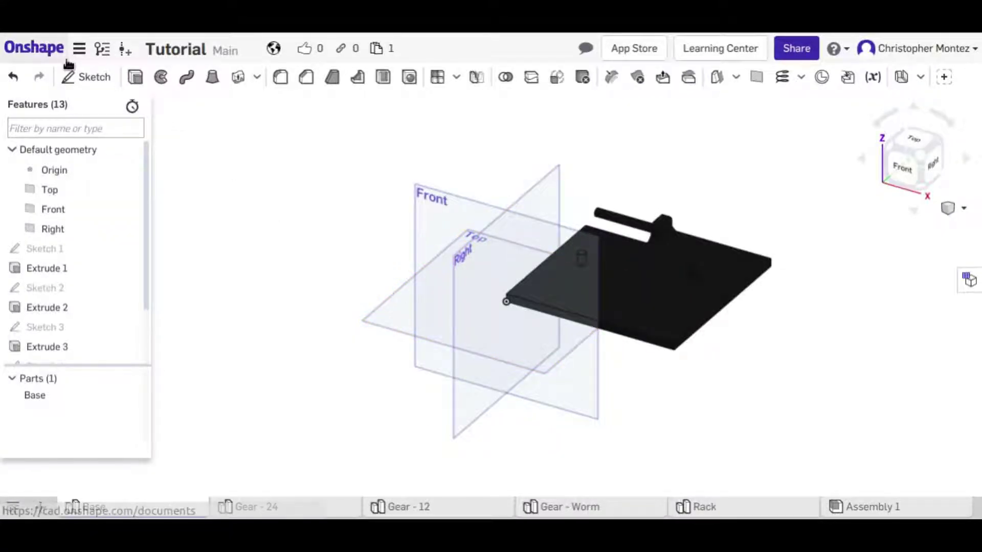
Look through the Base, Gear - 24, Gear - 12, Gear - Worm and Rack part studios to examine the parts to assemble.
click(860, 506)
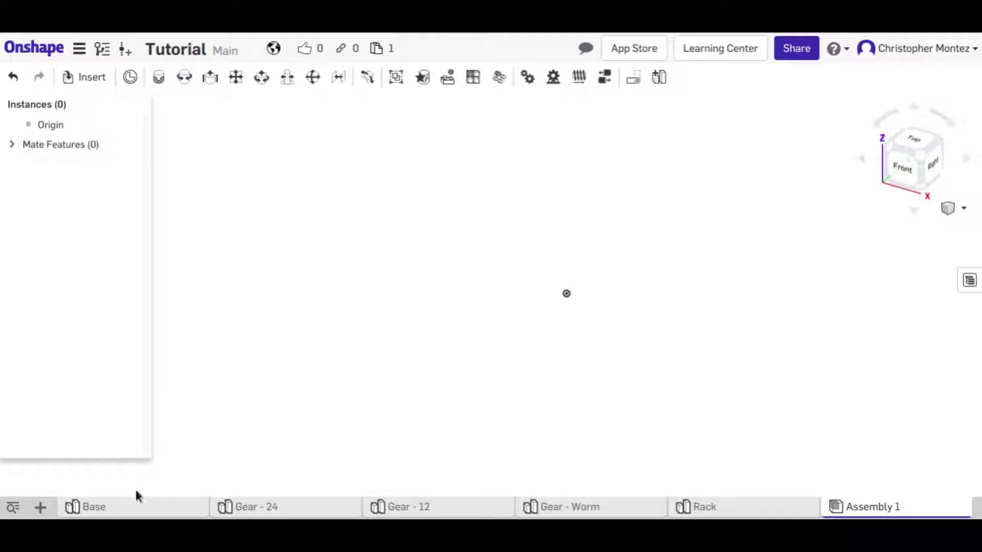
click(131, 511)
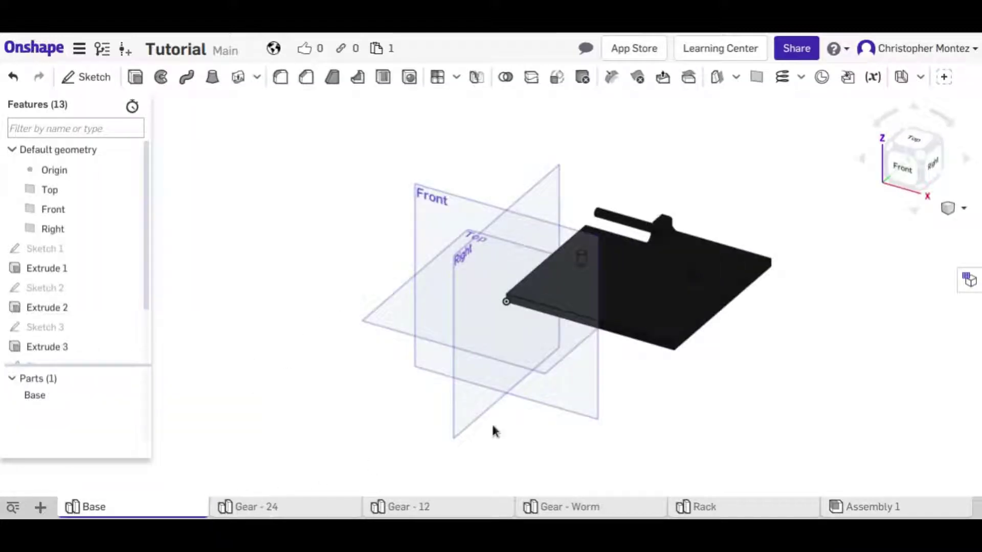
click(307, 507)
click(421, 507)
click(638, 509)
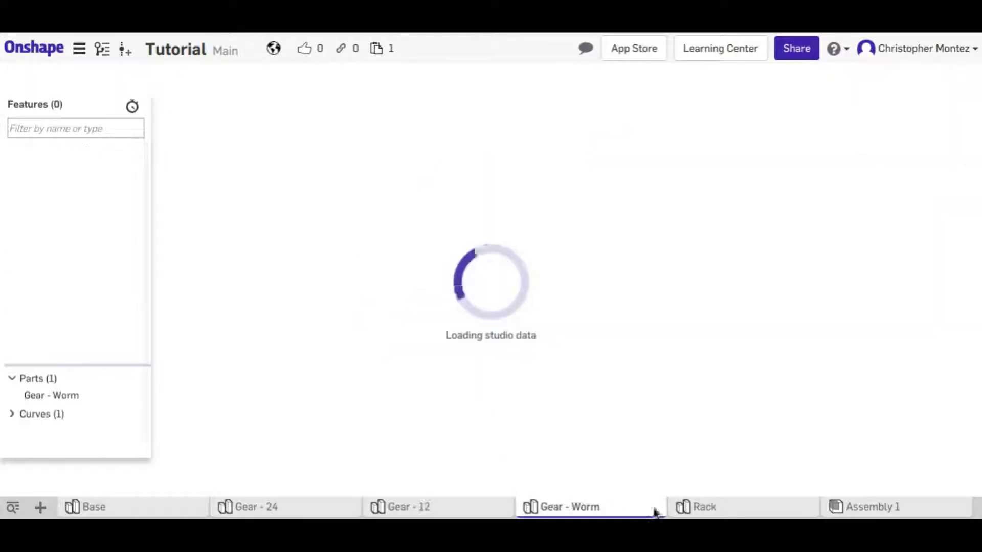
click(717, 508)
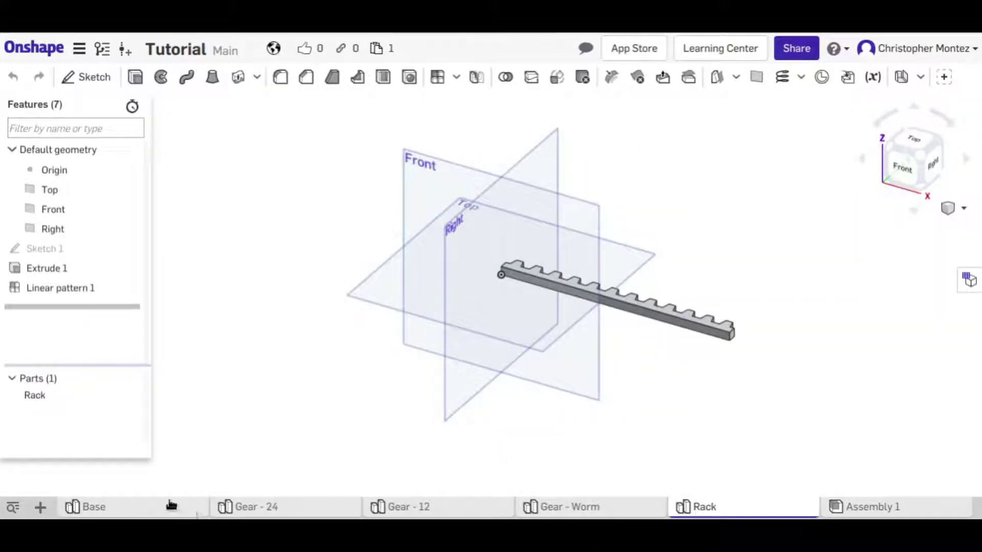
click(171, 506)
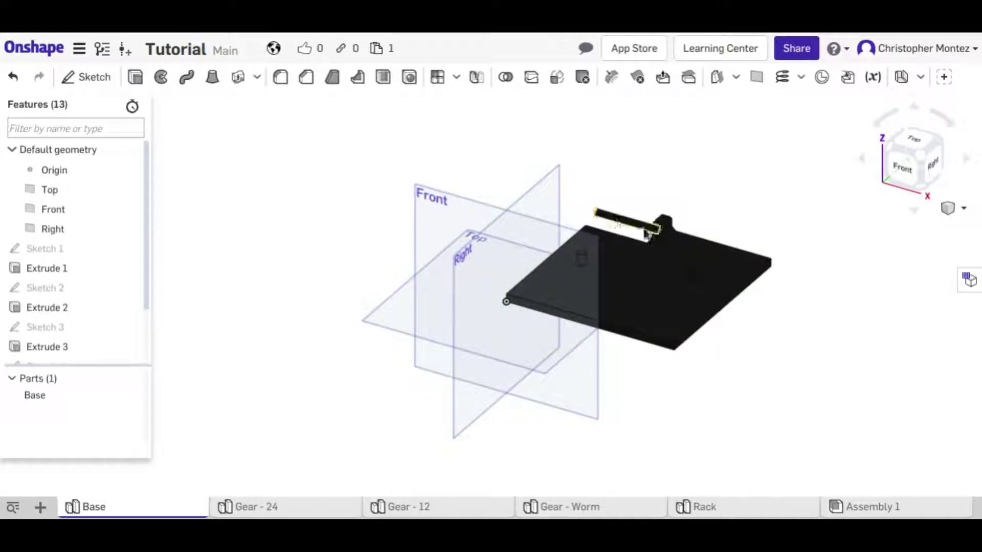
click(262, 514)
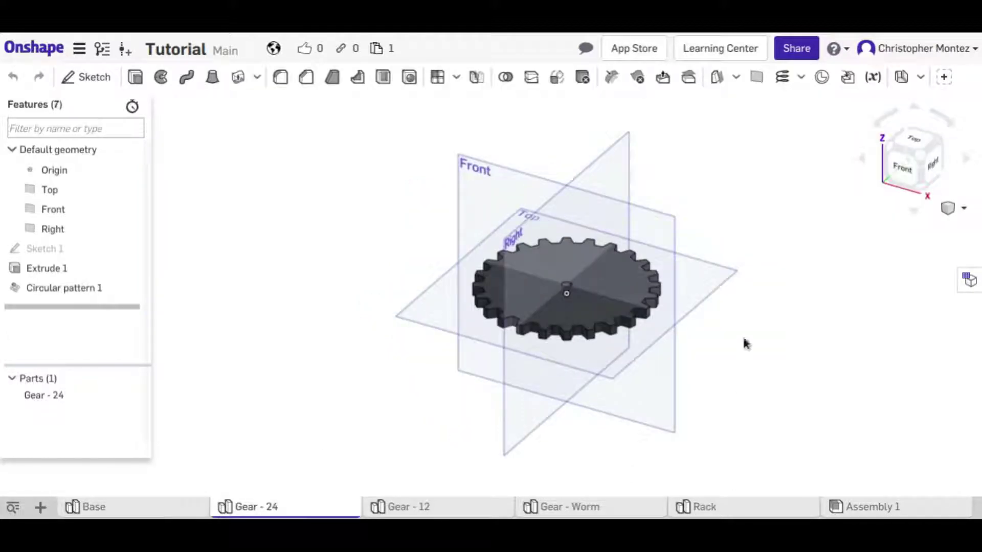
click(431, 511)
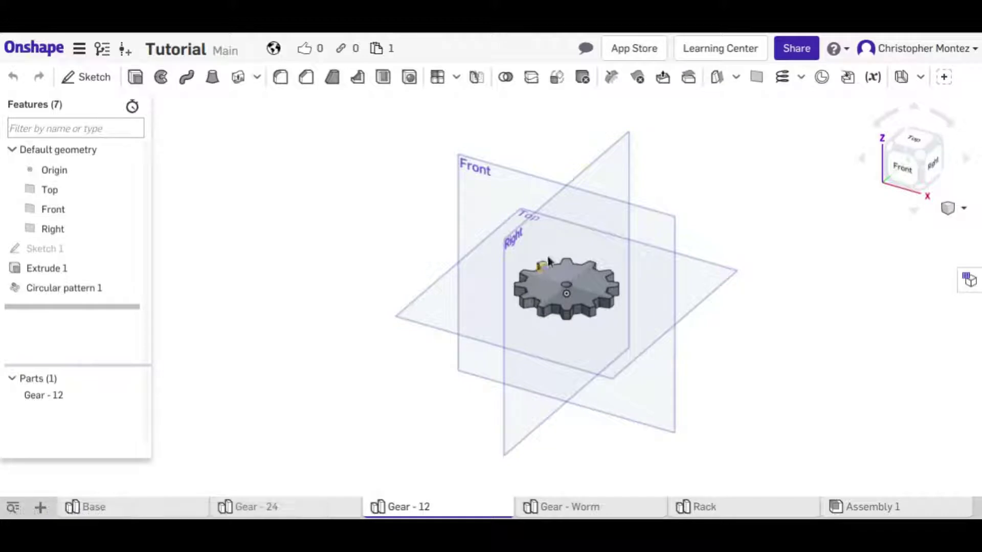
click(566, 504)
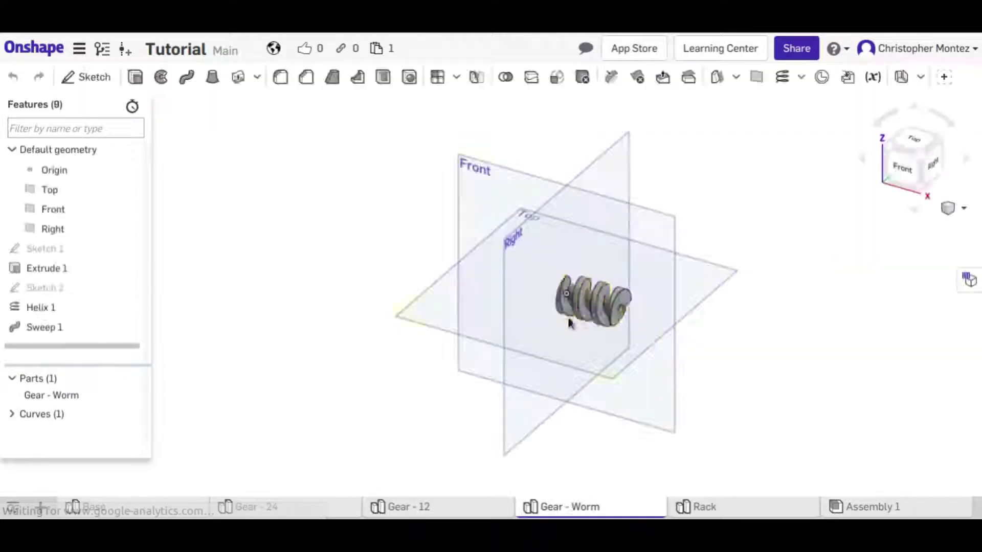
click(688, 509)
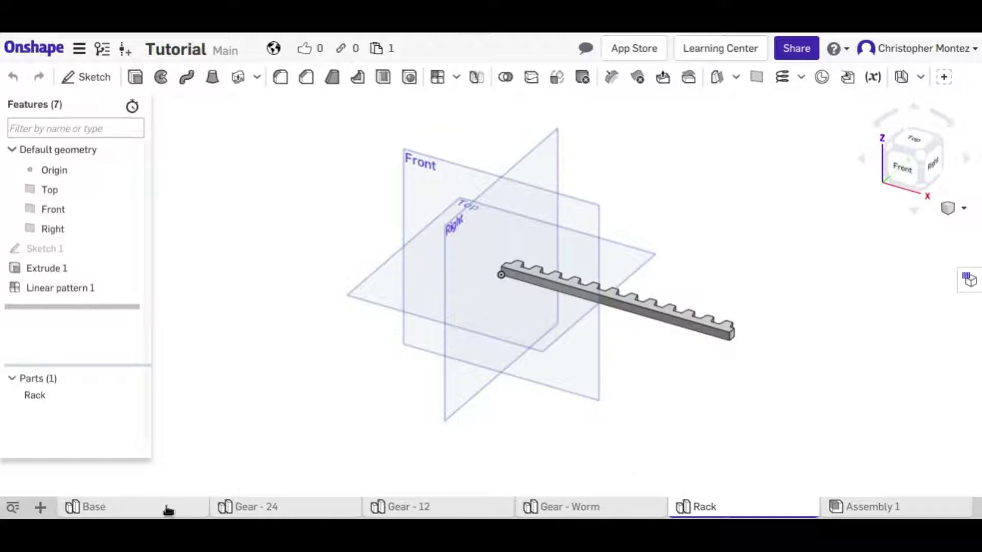
In Assembly 1, insert the Base part and place it near the origin.
click(855, 506)
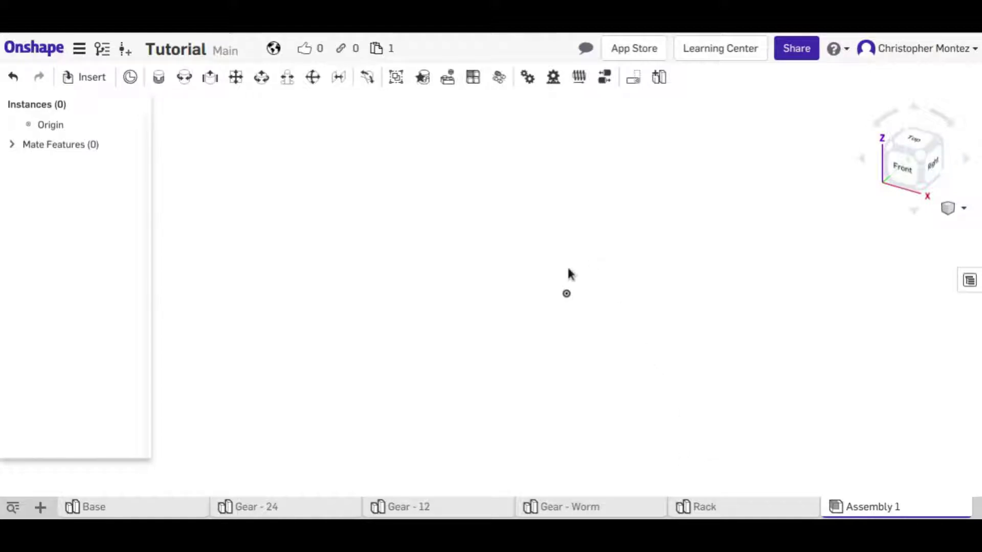
click(87, 78)
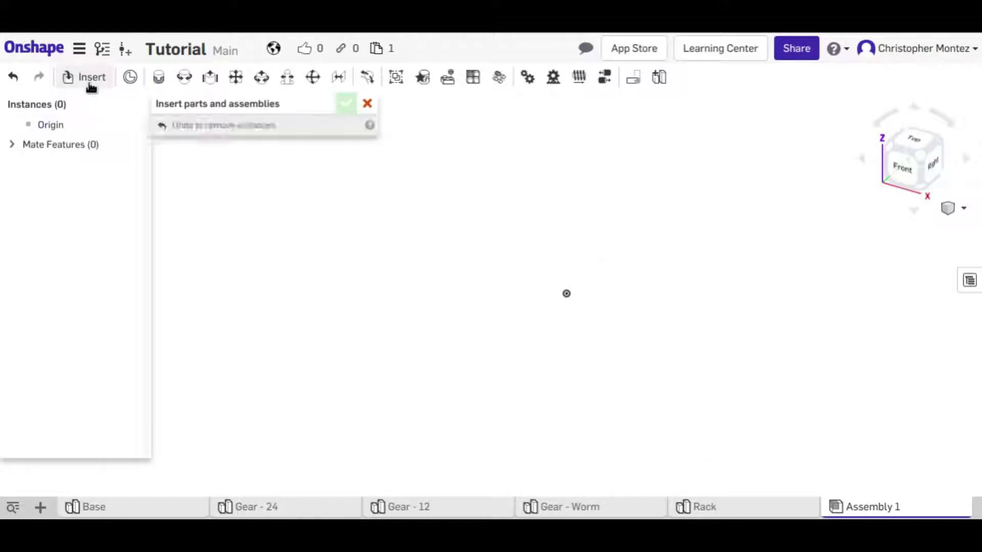
click(247, 286)
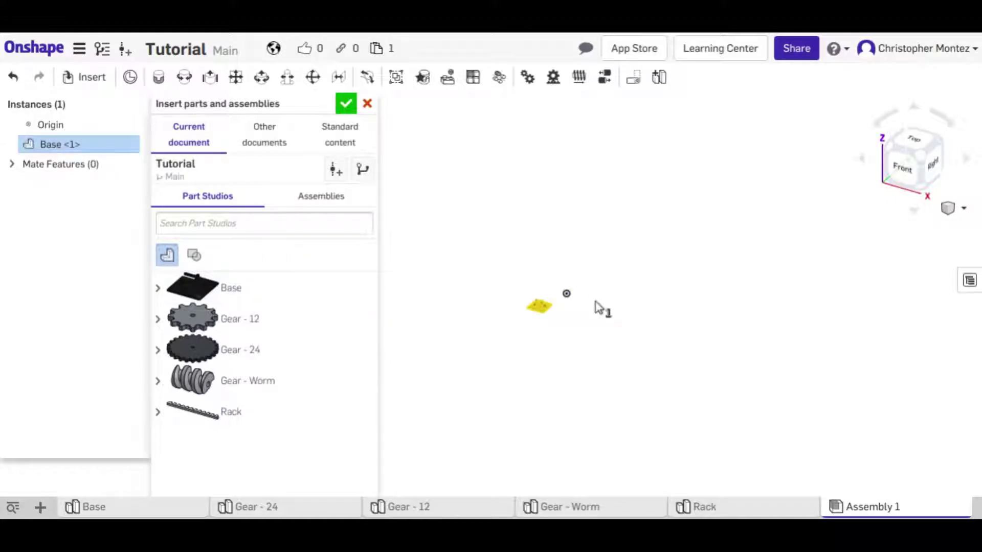
click(563, 307)
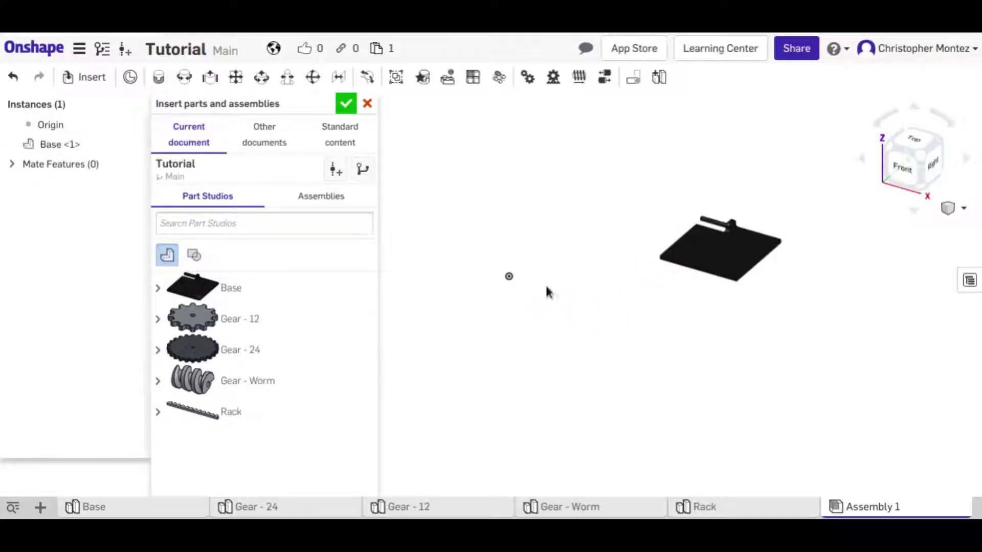
Insert one Gear - 12, one Gear - 24 and one Gear - Worm into free space near the base.
click(245, 320)
click(577, 265)
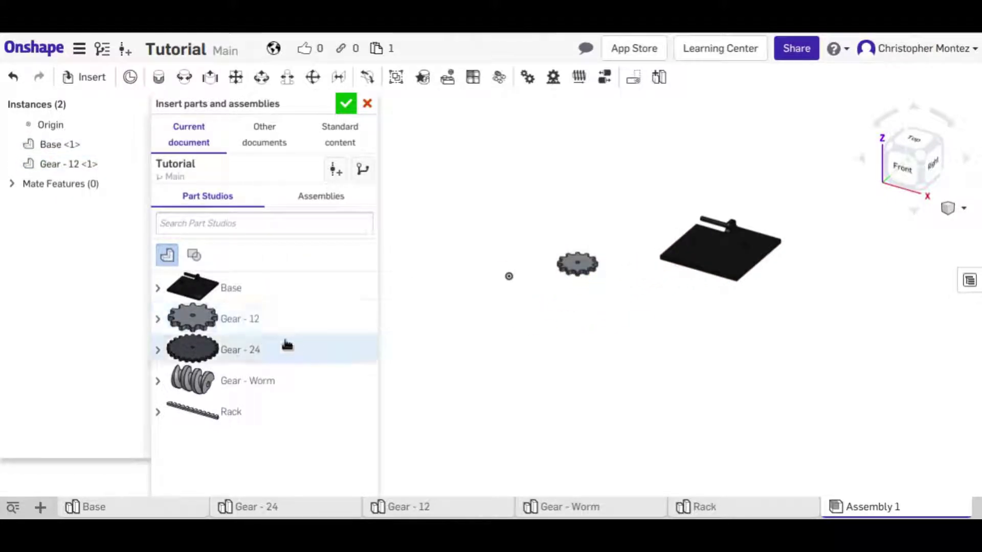
click(284, 348)
click(361, 370)
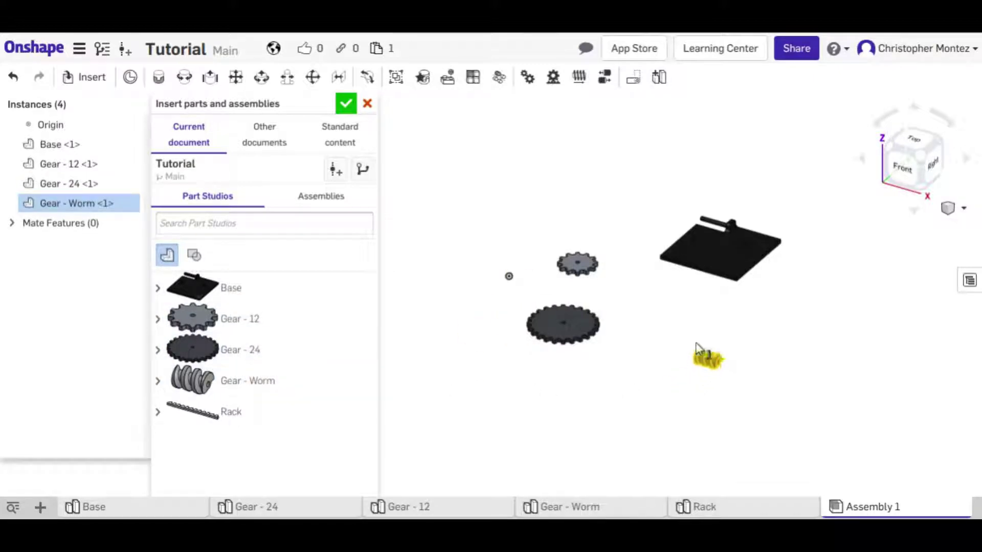
click(667, 325)
Insert two instances of the Rack into free space and finish inserting parts.
click(299, 411)
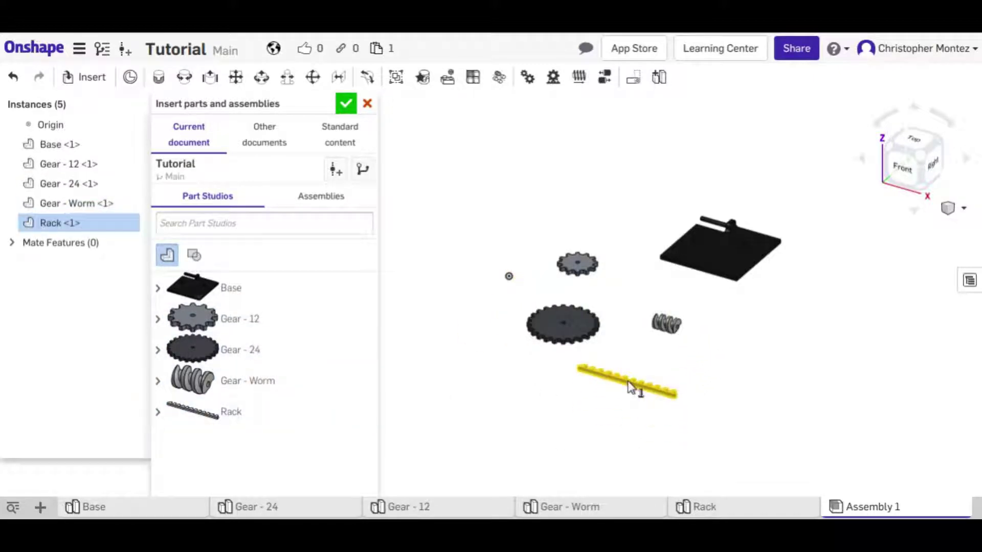
click(635, 391)
click(295, 417)
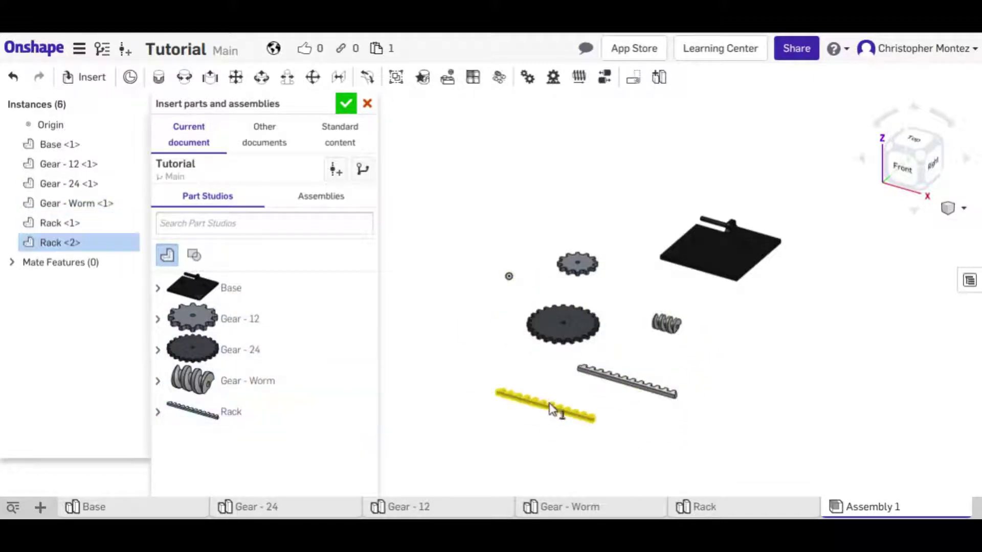
click(575, 401)
click(347, 105)
Add a Fastened mate between the assembly origin and the bottom corner of the base.
scroll(502, 291, up, 3)
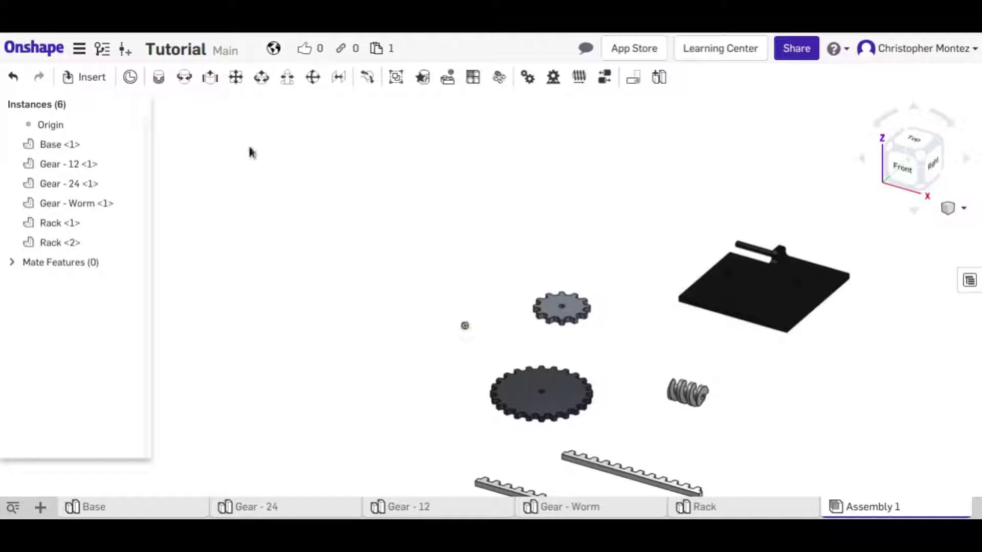
key(f)
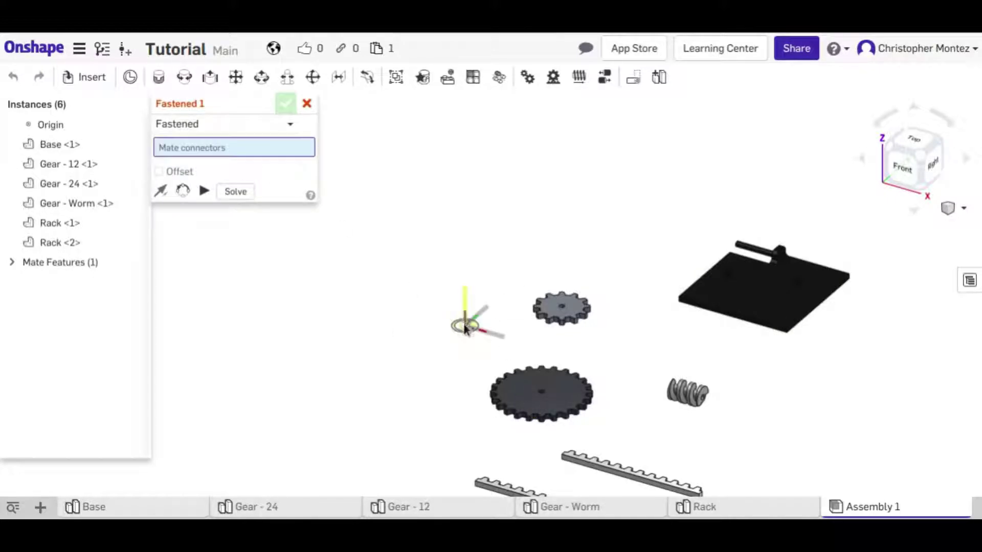
click(465, 326)
key(shift+1)
right_drag(605, 323, 587, 388)
scroll(613, 378, up, 3)
click(548, 384)
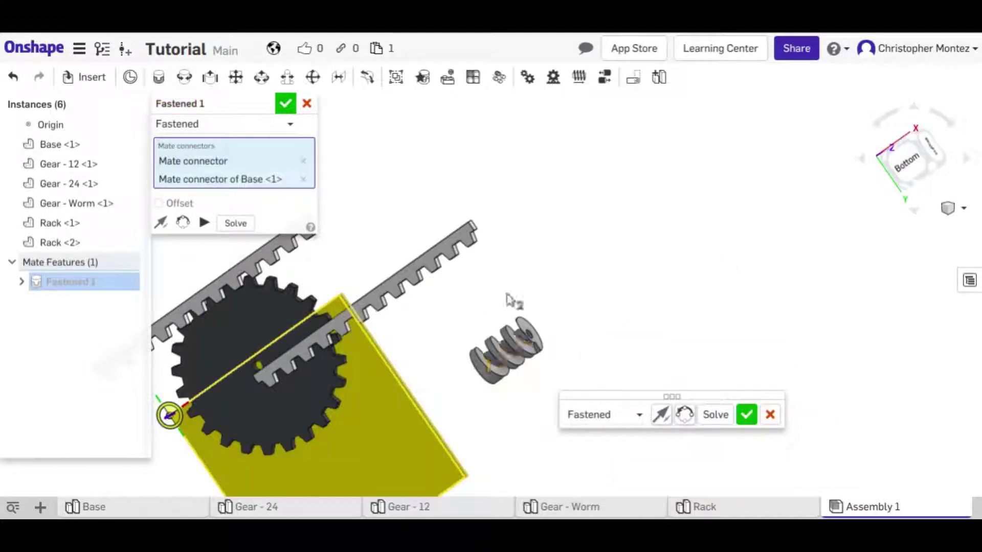
click(745, 413)
right_drag(529, 206, 425, 241)
click(305, 104)
Move both racks and the worm gear into free space clear of the base.
middle_drag(523, 189, 599, 190)
drag(416, 412, 465, 157)
drag(554, 454, 764, 199)
drag(594, 262, 730, 277)
scroll(695, 331, down, 3)
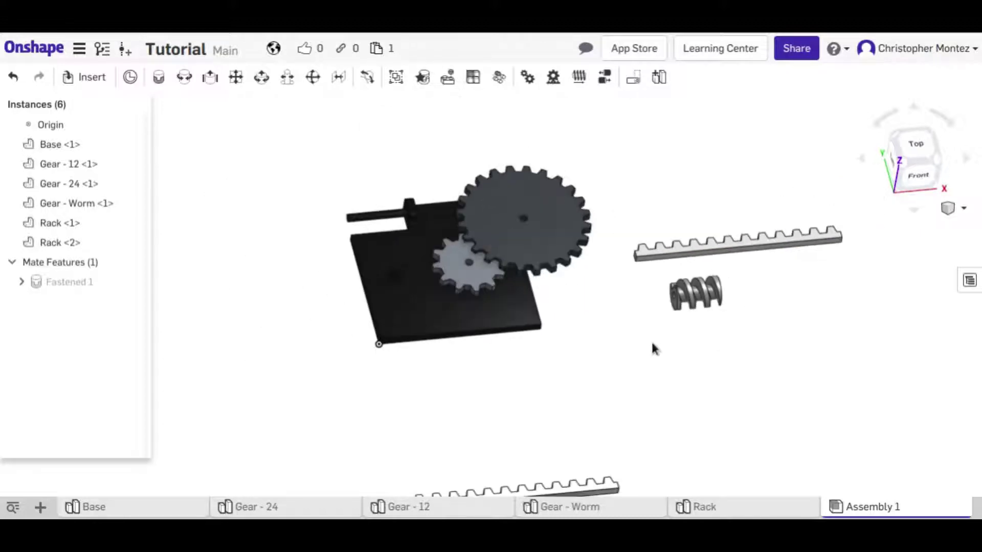
middle_drag(657, 347, 636, 216)
drag(569, 356, 790, 164)
drag(642, 167, 639, 167)
middle_drag(575, 168, 526, 411)
Move the 12-tooth and 24-tooth gears off the base to opposite sides of it.
scroll(455, 415, up, 3)
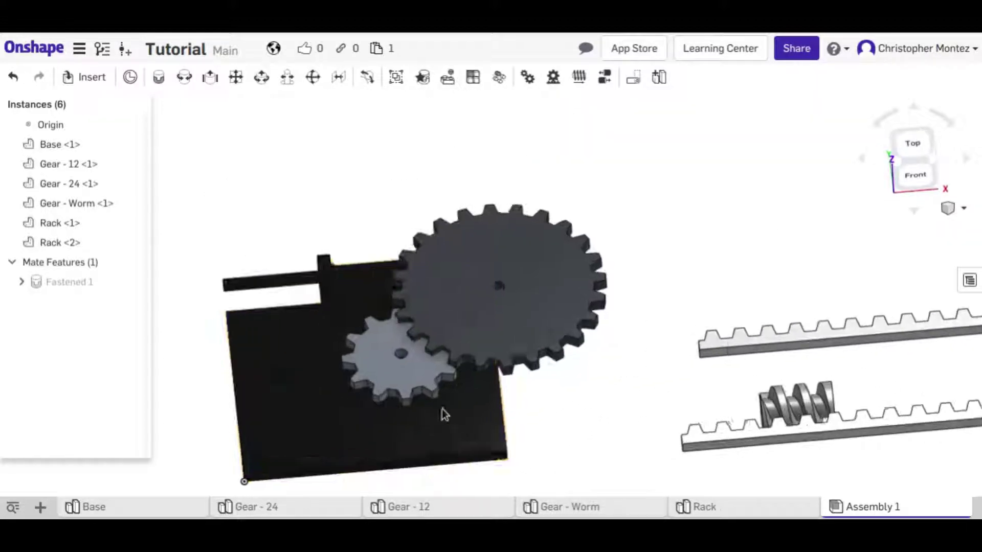
middle_drag(429, 413, 506, 365)
drag(492, 331, 618, 392)
drag(627, 287, 419, 395)
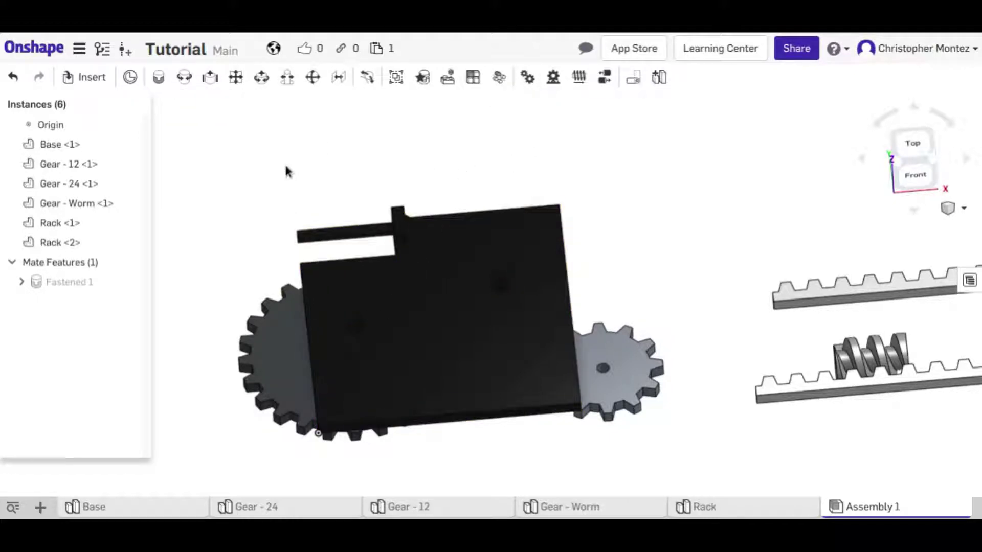
Add a Revolute mate between the base's front peg and the centre hole of the 24-tooth gear.
click(185, 79)
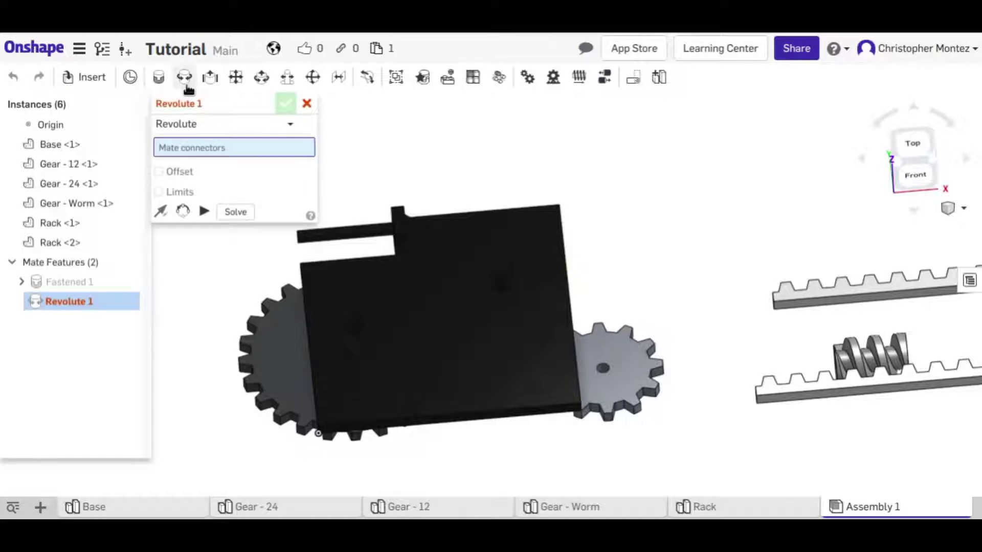
click(353, 349)
right_drag(353, 349, 333, 406)
click(341, 393)
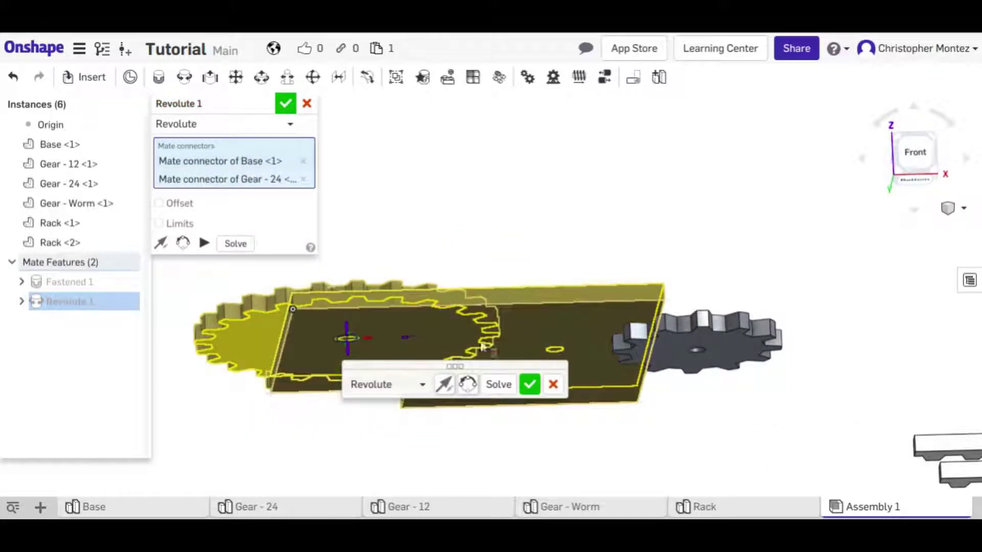
click(531, 385)
Add a Revolute mate between the base's other peg and the centre hole of the 12-tooth gear.
right_drag(532, 311, 408, 199)
middle_drag(628, 360, 585, 290)
click(511, 277)
middle_drag(588, 332, 528, 261)
right_drag(532, 266, 557, 210)
click(552, 207)
click(287, 106)
Rotate the two mounted gears on their pegs until their teeth mesh, seen from above.
middle_drag(472, 218, 489, 342)
right_drag(488, 343, 527, 476)
right_drag(401, 352, 445, 298)
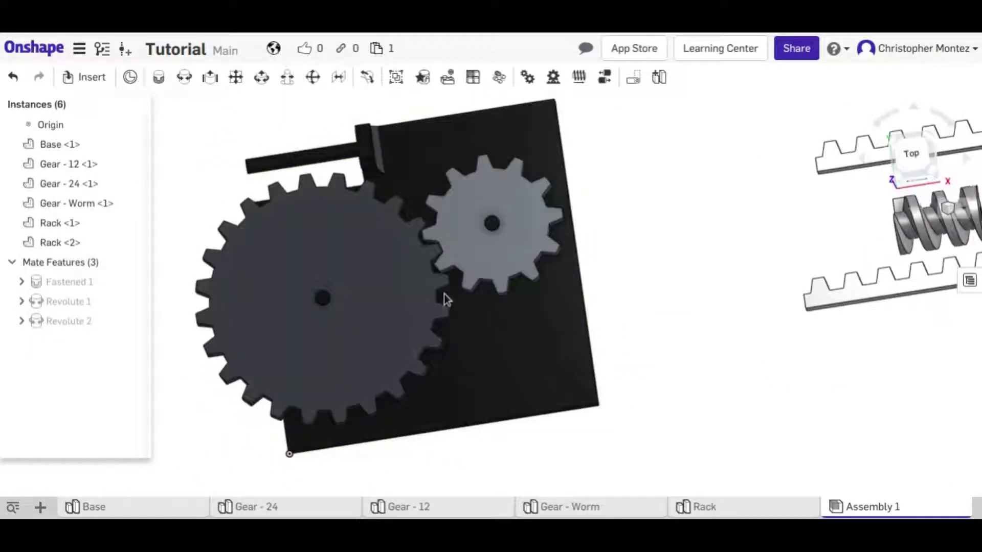
drag(550, 243, 447, 289)
drag(421, 348, 384, 341)
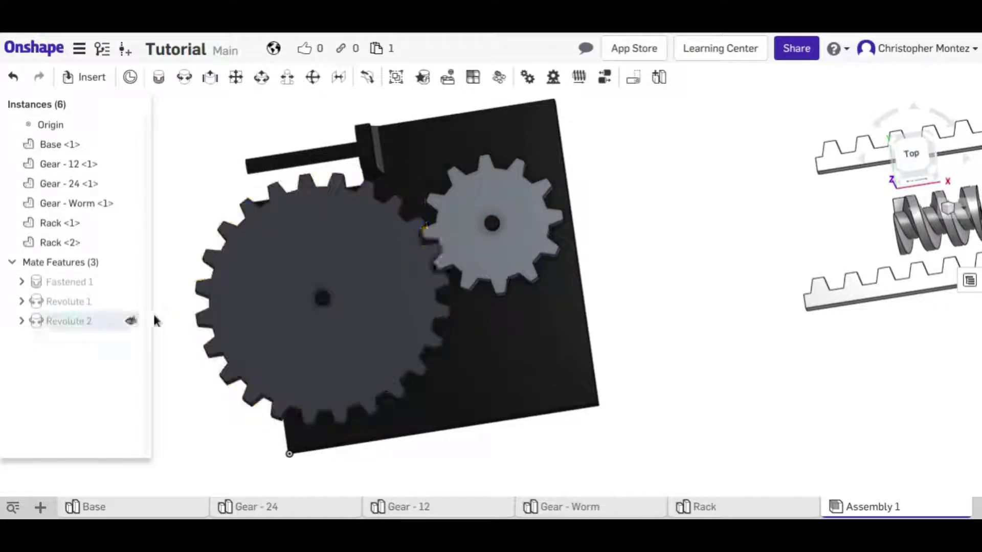
Add a Gear relation between Revolute 1 and Revolute 2 with ratio 1 and turn the small gear to test it.
click(519, 74)
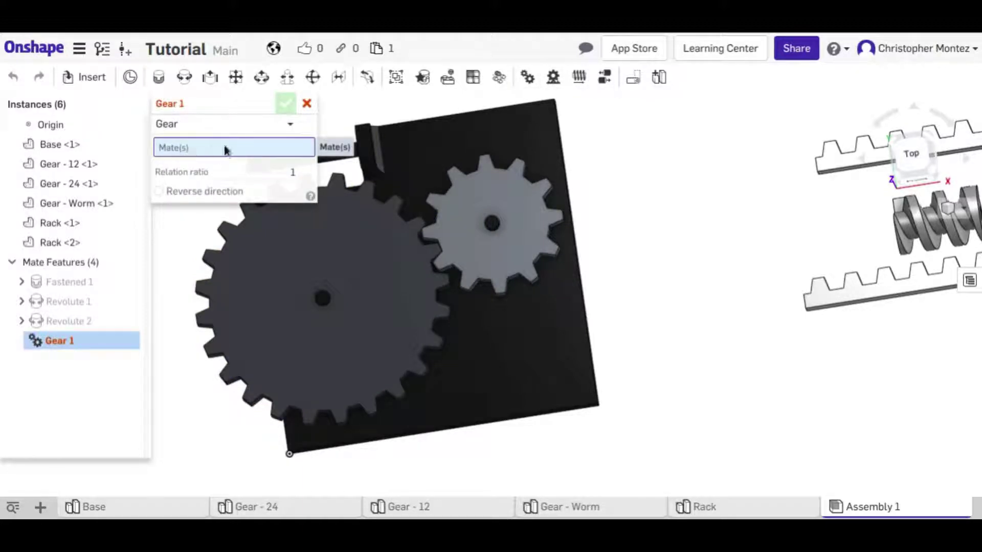
click(75, 300)
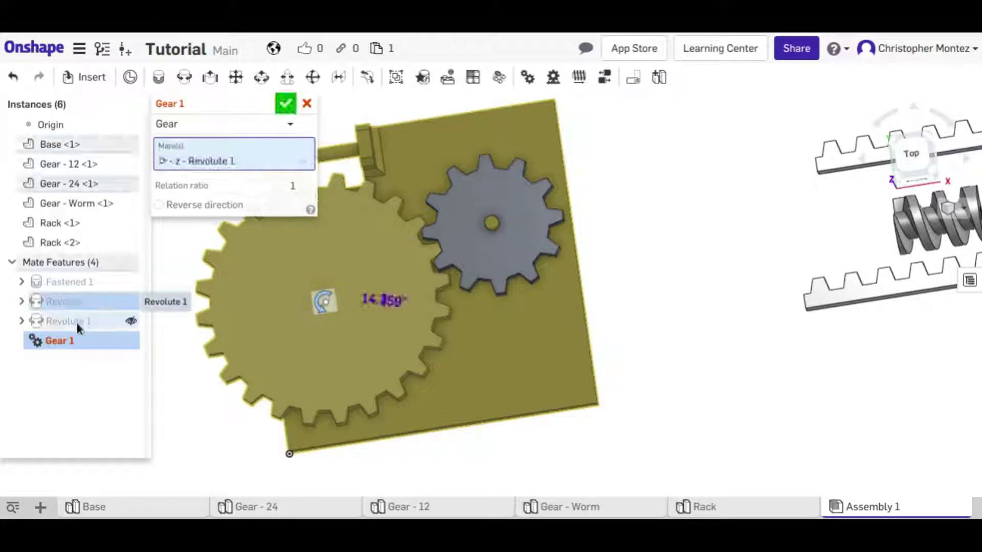
click(76, 321)
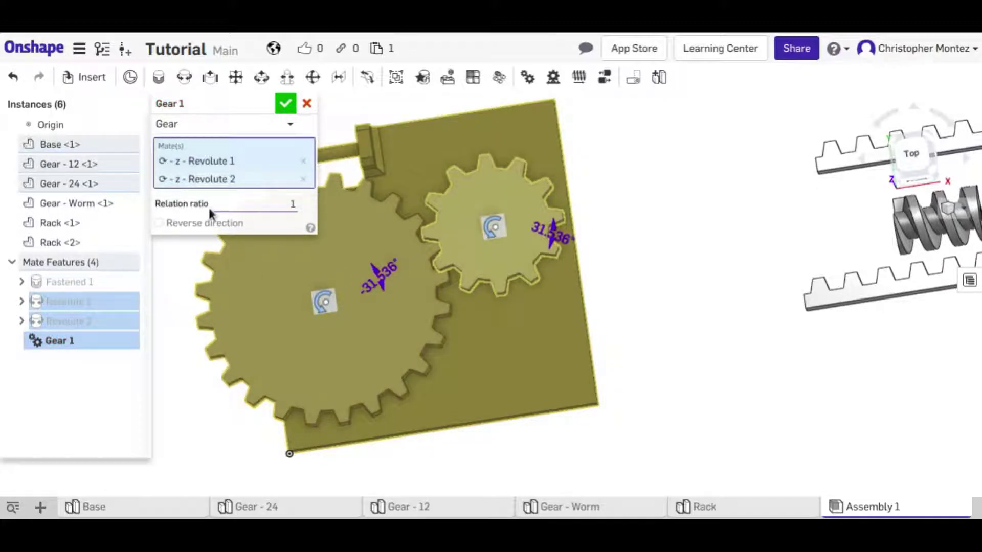
click(285, 104)
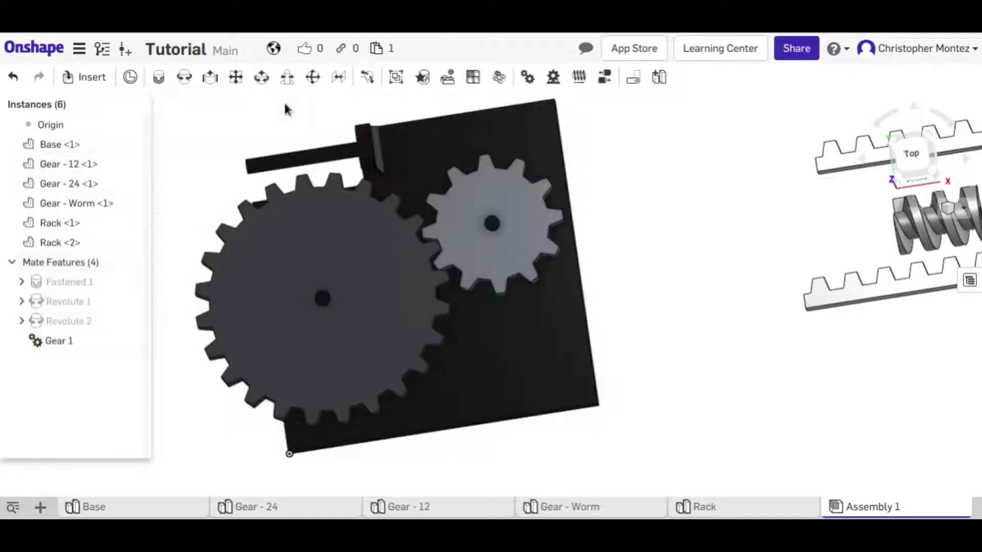
drag(544, 203, 432, 244)
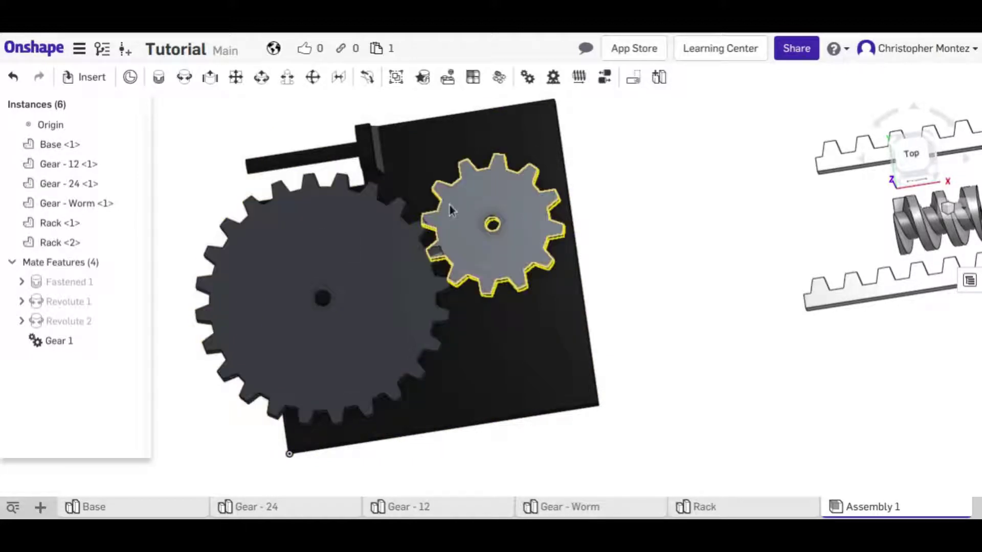
Set the Gear 1 relation ratio to 2 and rotate the small gear to check how the teeth mesh.
double_click(78, 341)
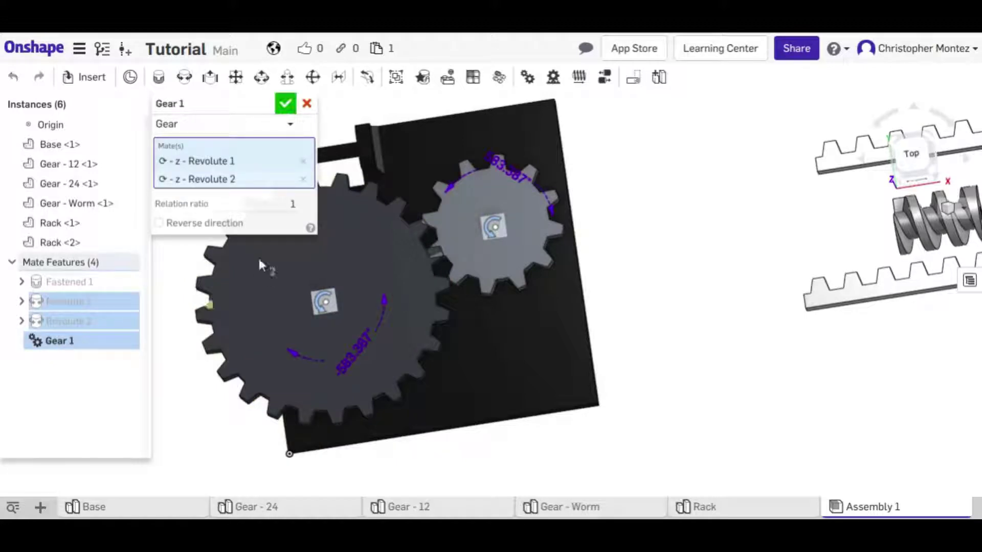
click(287, 106)
drag(515, 208, 467, 258)
scroll(401, 239, up, 8)
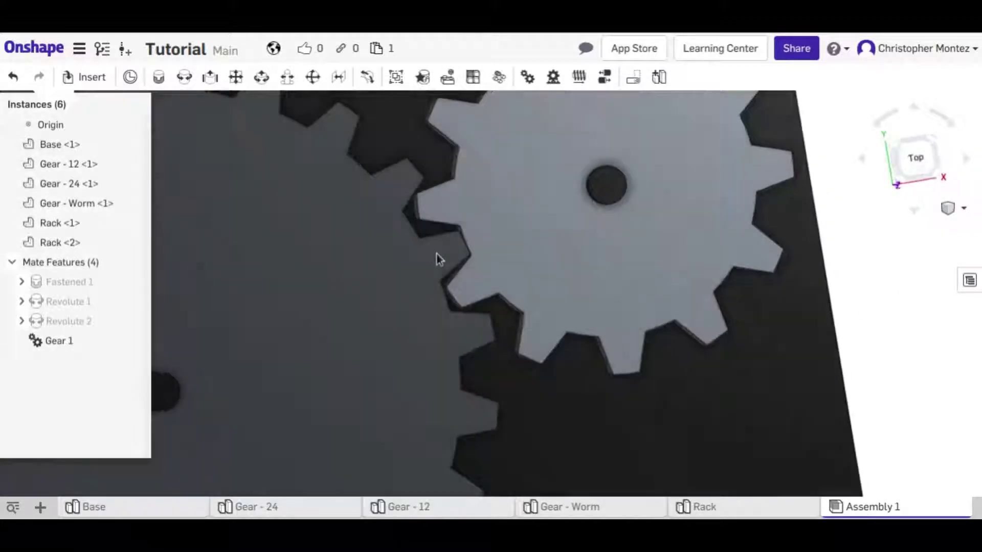
drag(529, 276, 631, 200)
scroll(619, 294, down, 6)
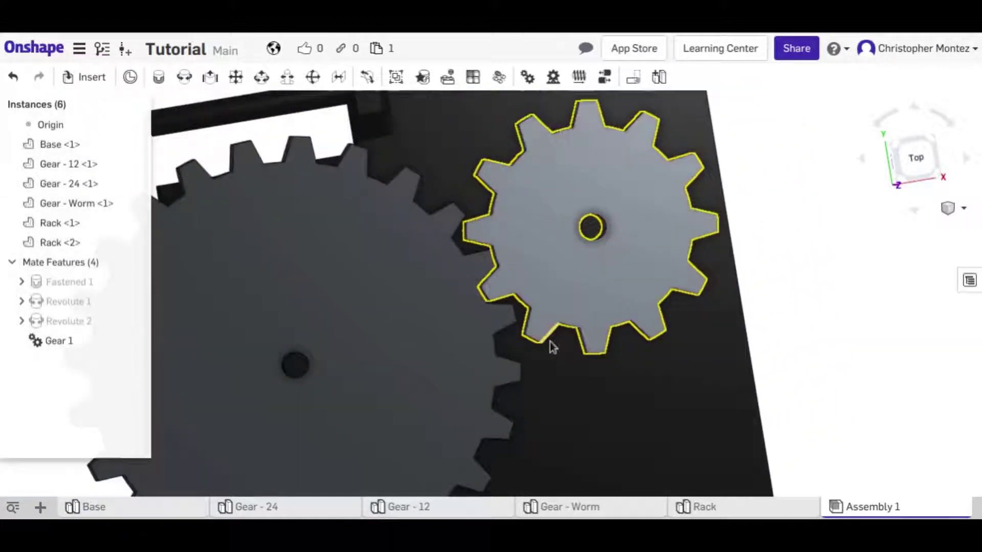
Rotate the small and large gears to check that their teeth stay meshed.
right_drag(571, 256, 564, 220)
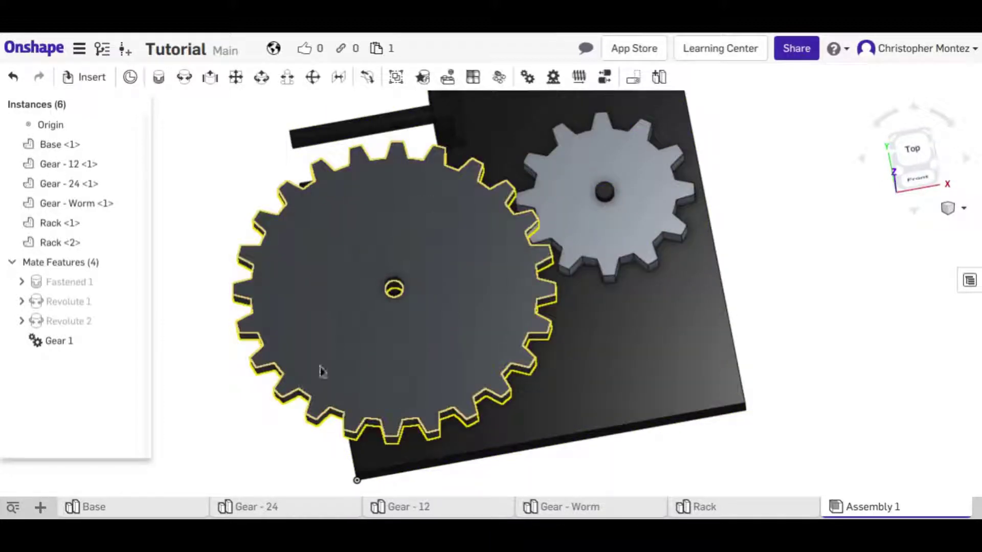
drag(559, 246, 143, 336)
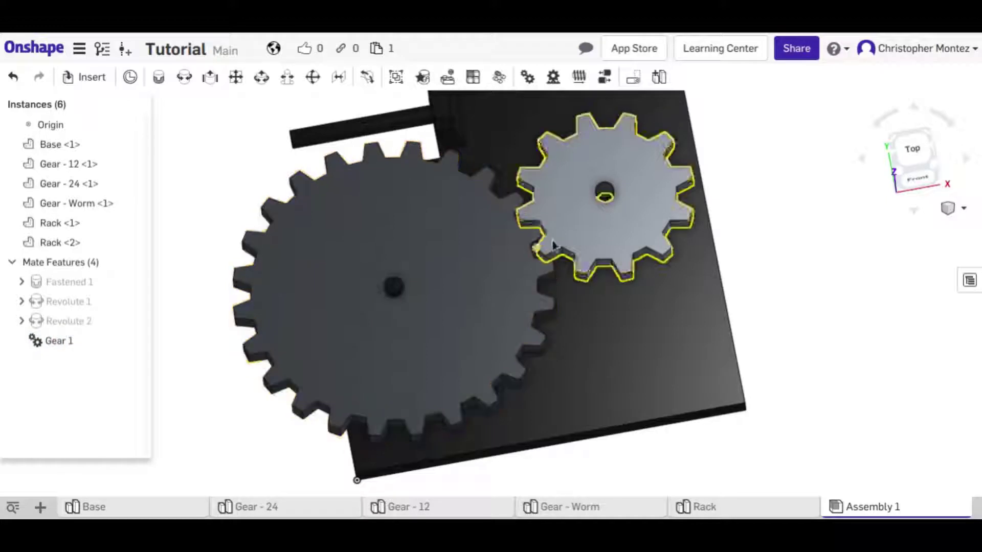
scroll(551, 273, down, 3)
Review the Gear 1 relation with its ratio of 2 and turn the small gear to test the direction of rotation.
double_click(58, 343)
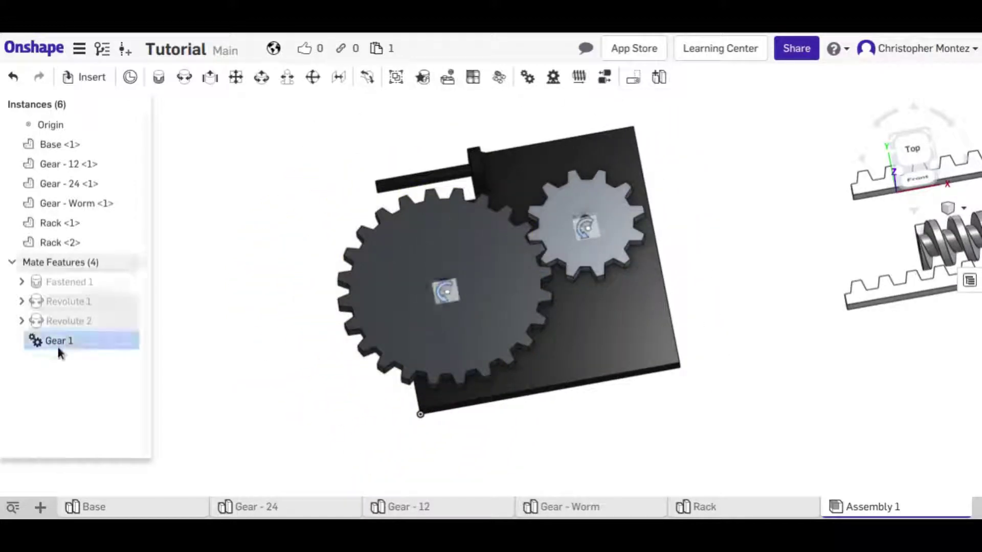
click(285, 103)
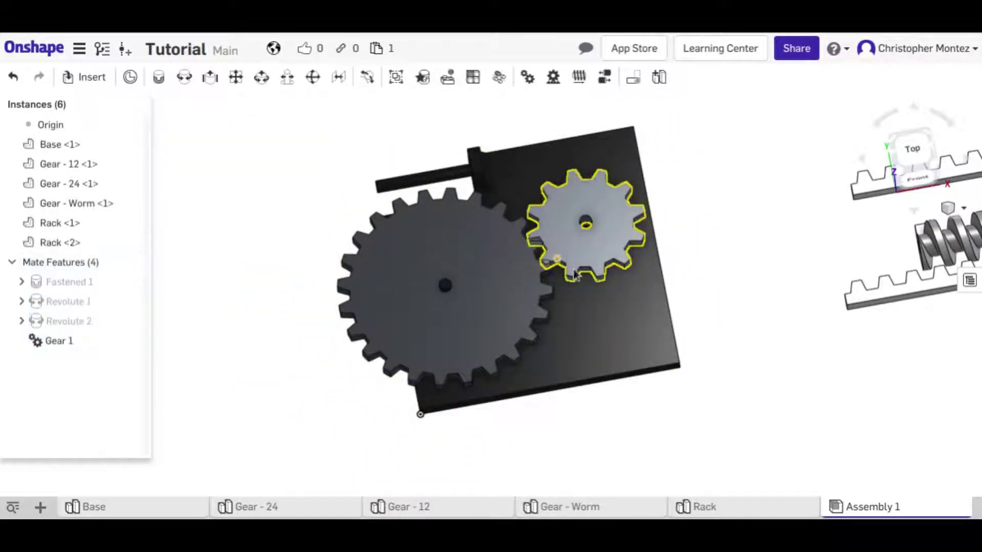
drag(622, 196, 517, 224)
double_click(48, 342)
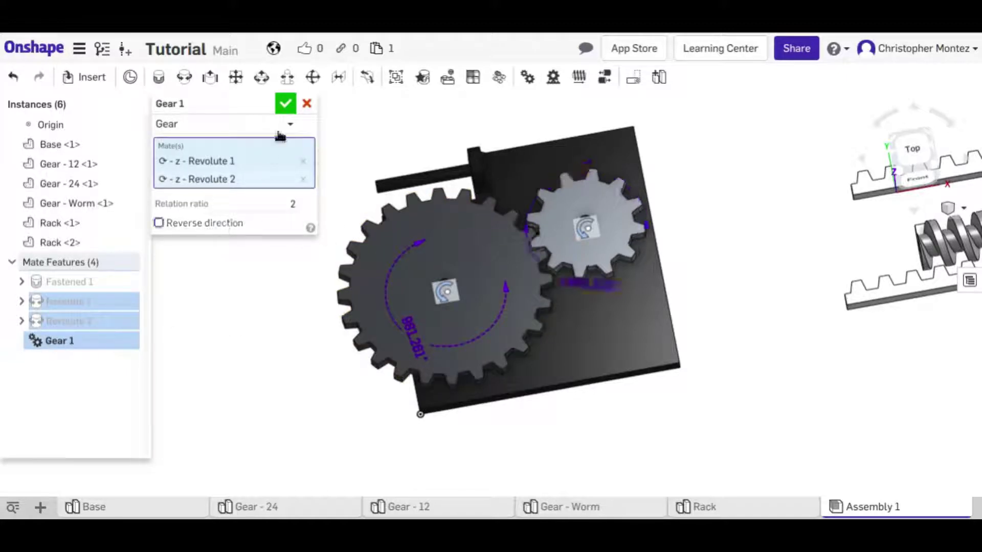
click(284, 103)
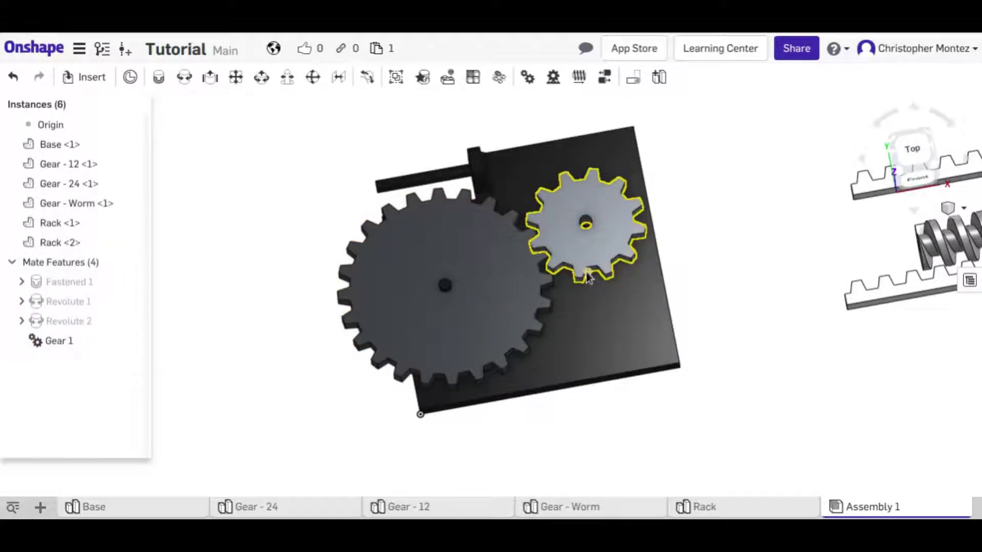
drag(605, 276, 661, 346)
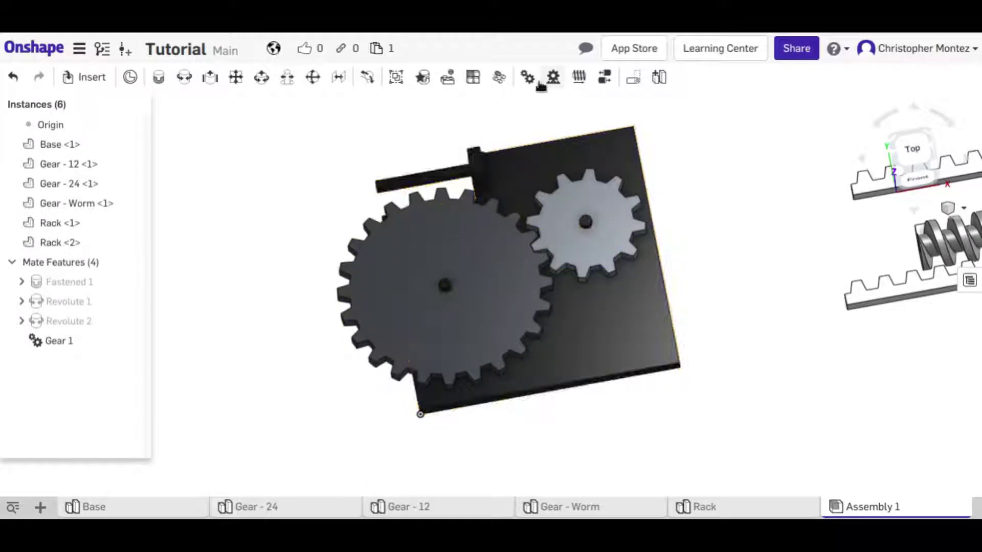
Move the worm gear from beside the racks to just behind the base's horizontal shaft.
middle_drag(748, 231, 690, 270)
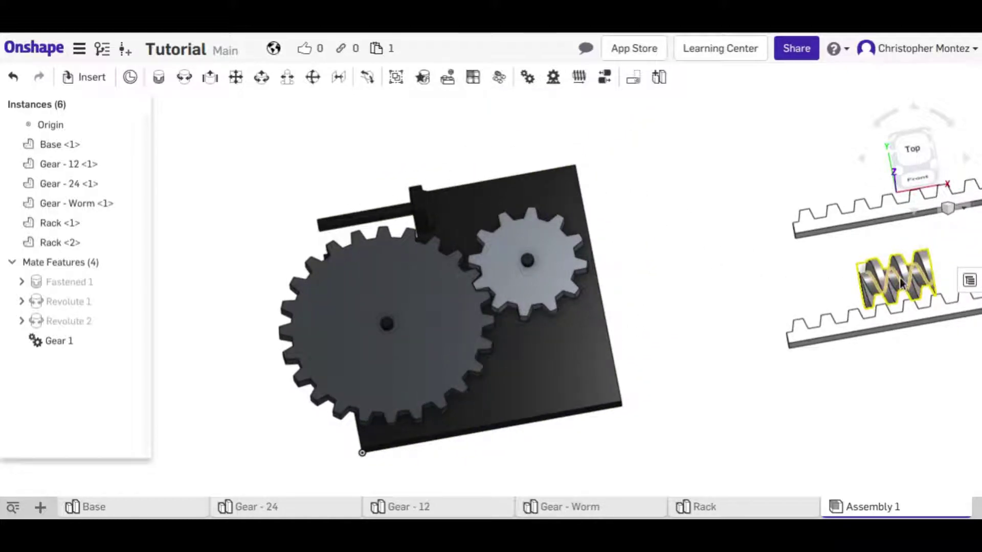
drag(830, 236, 380, 176)
middle_drag(380, 176, 416, 166)
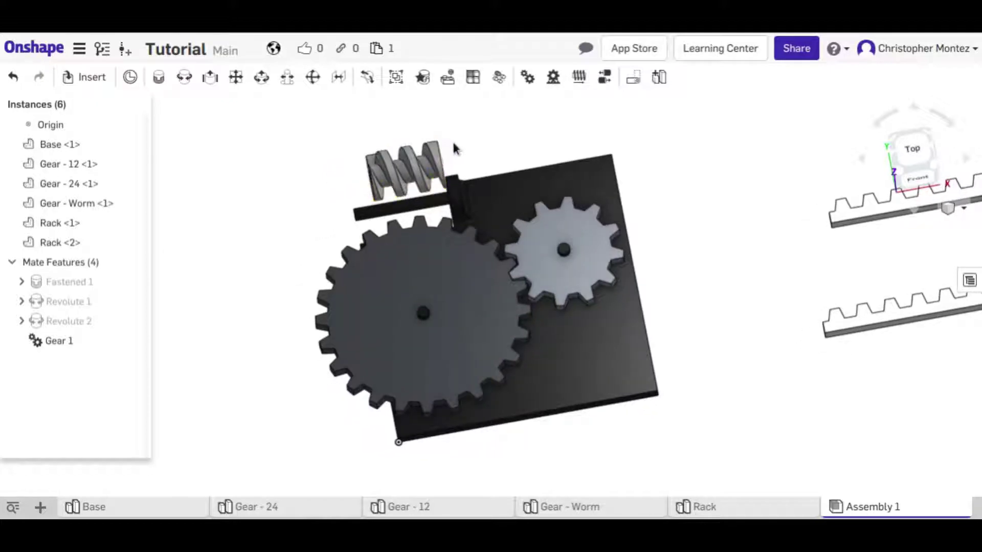
right_drag(454, 149, 475, 144)
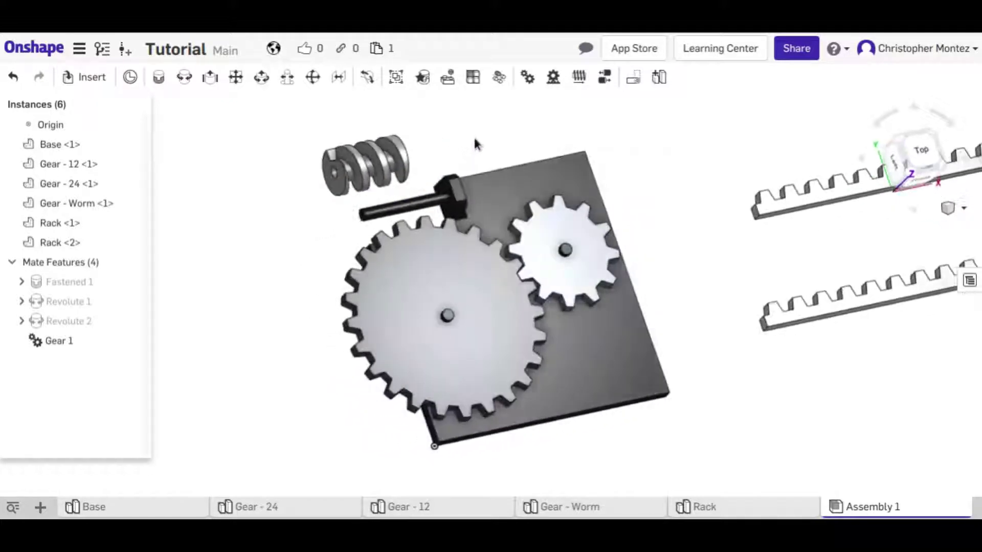
click(207, 86)
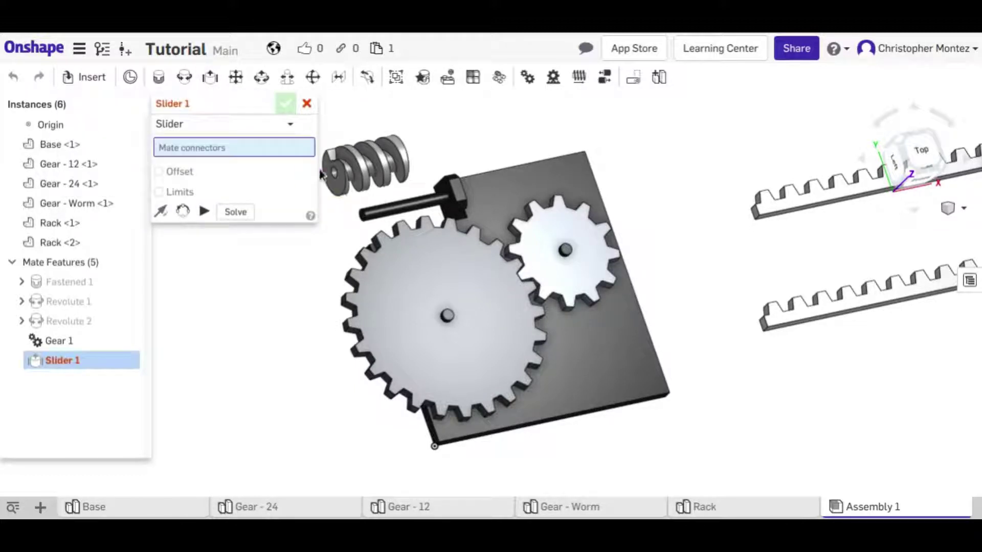
scroll(335, 176, up, 5)
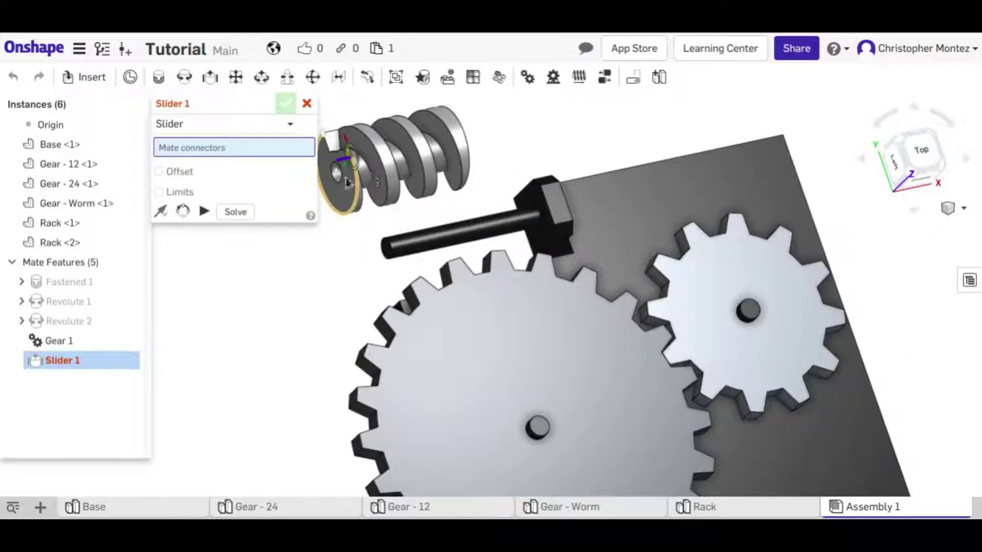
click(344, 177)
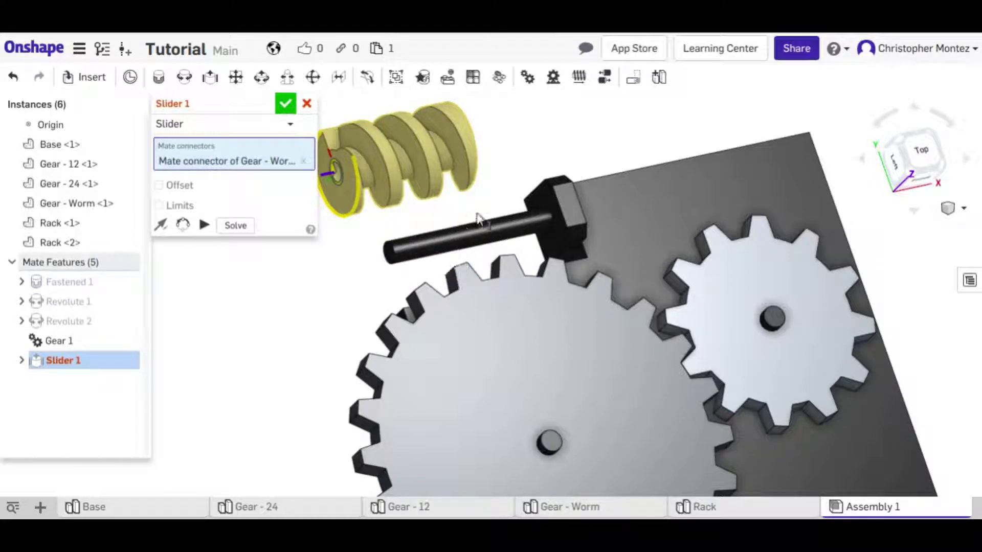
click(470, 238)
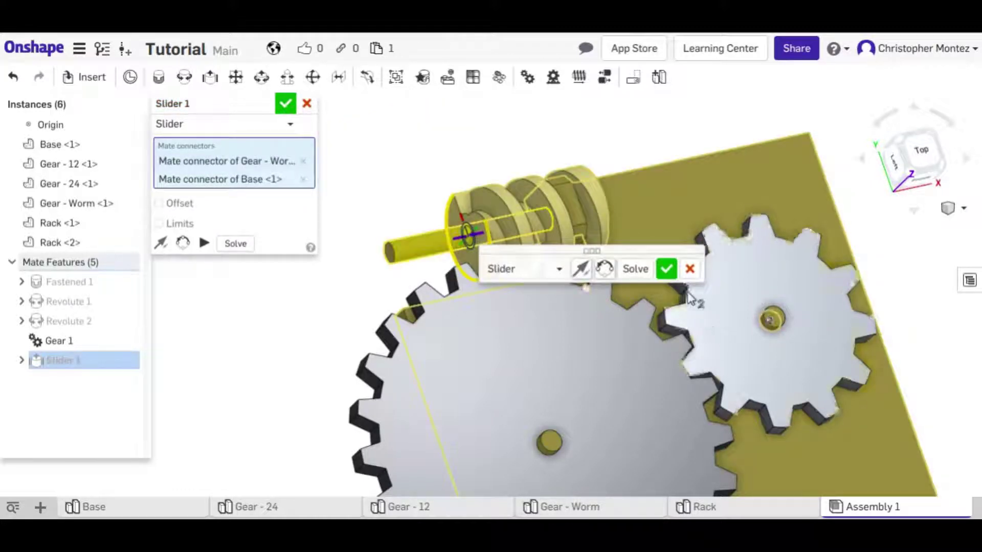
click(689, 267)
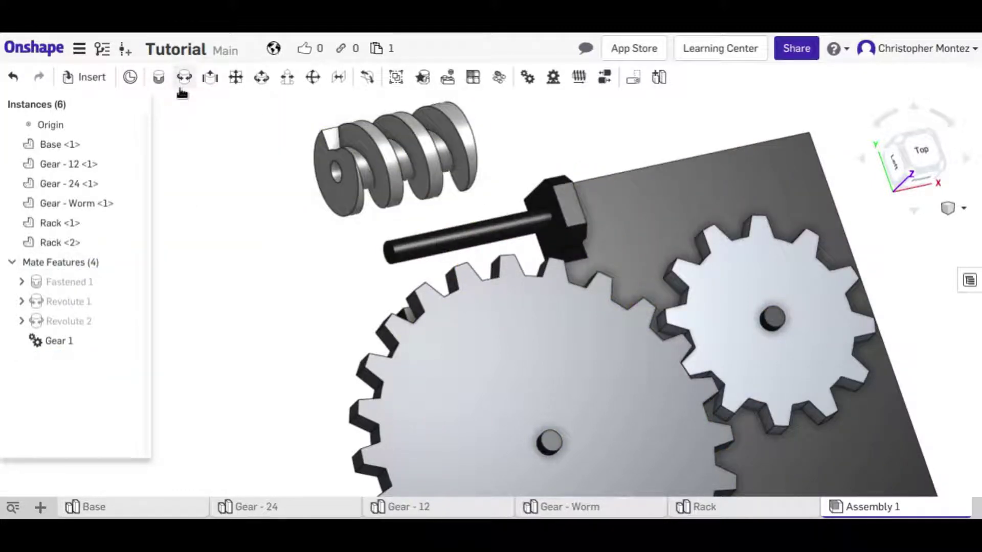
click(262, 78)
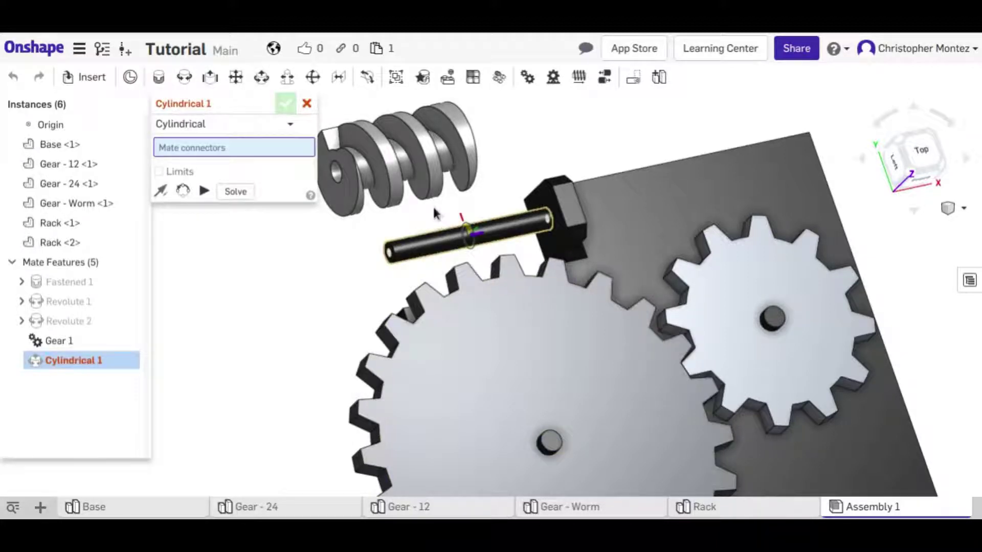
click(308, 104)
Add a Revolute mate between the middle of the base's horizontal shaft and the inner cylinder of the worm gear.
click(187, 82)
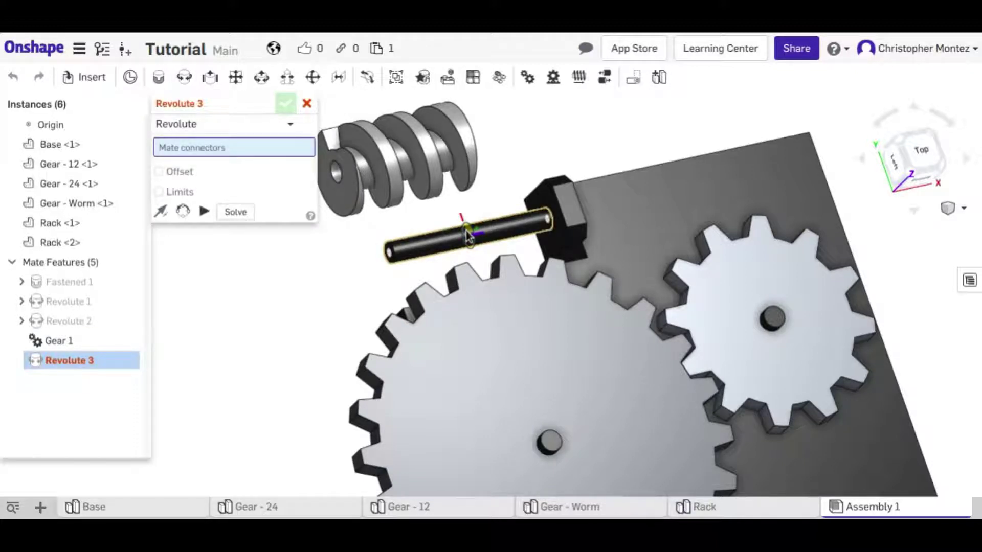
click(441, 242)
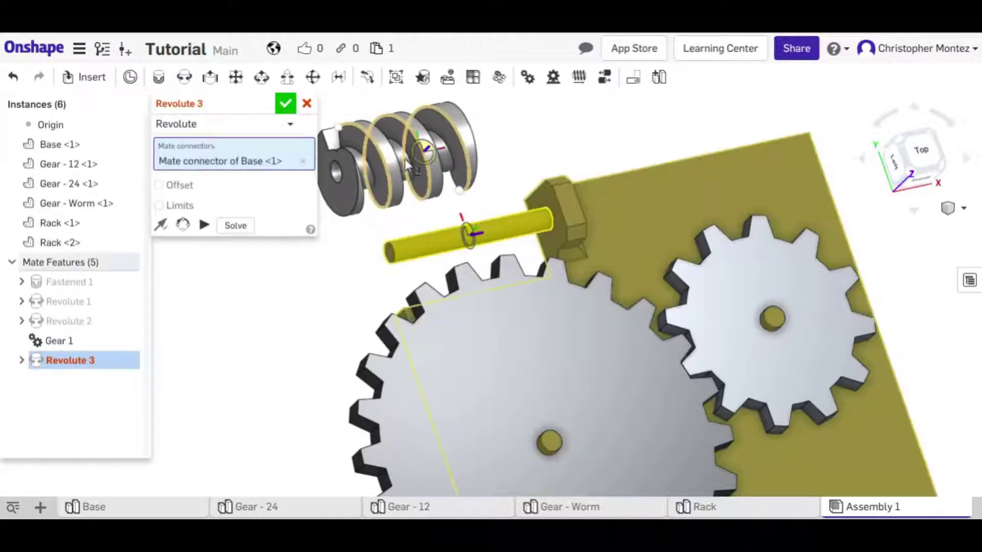
scroll(394, 178, up, 3)
right_drag(527, 156, 447, 174)
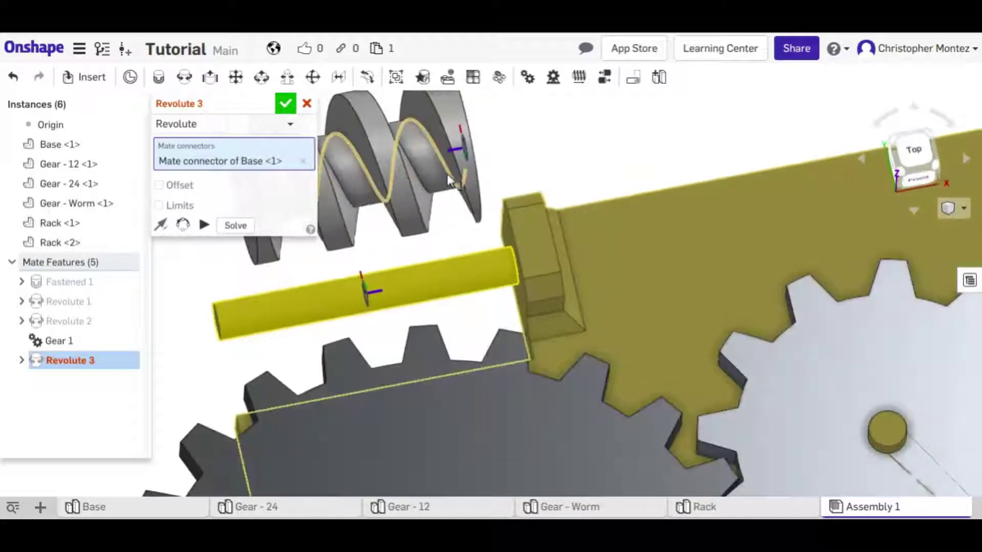
click(423, 165)
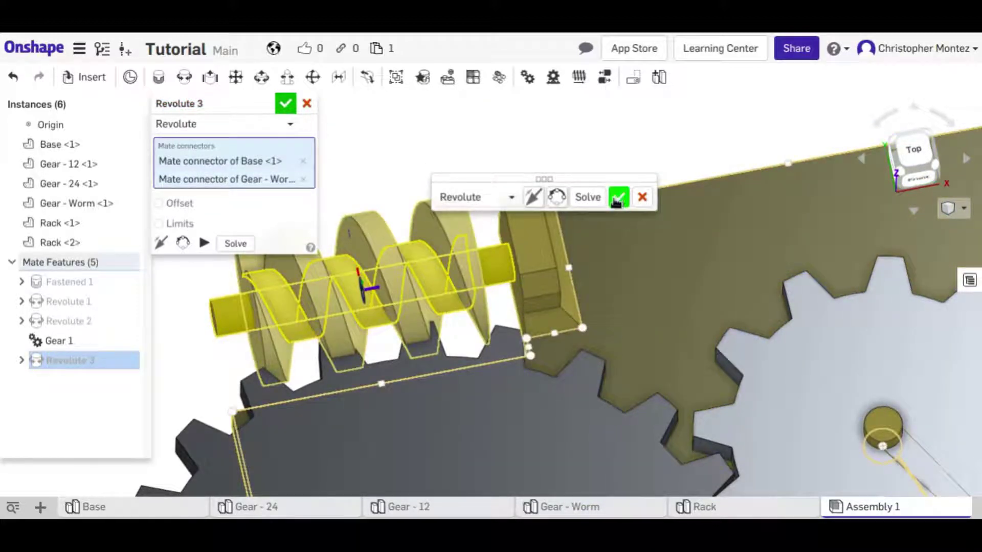
click(618, 199)
click(307, 105)
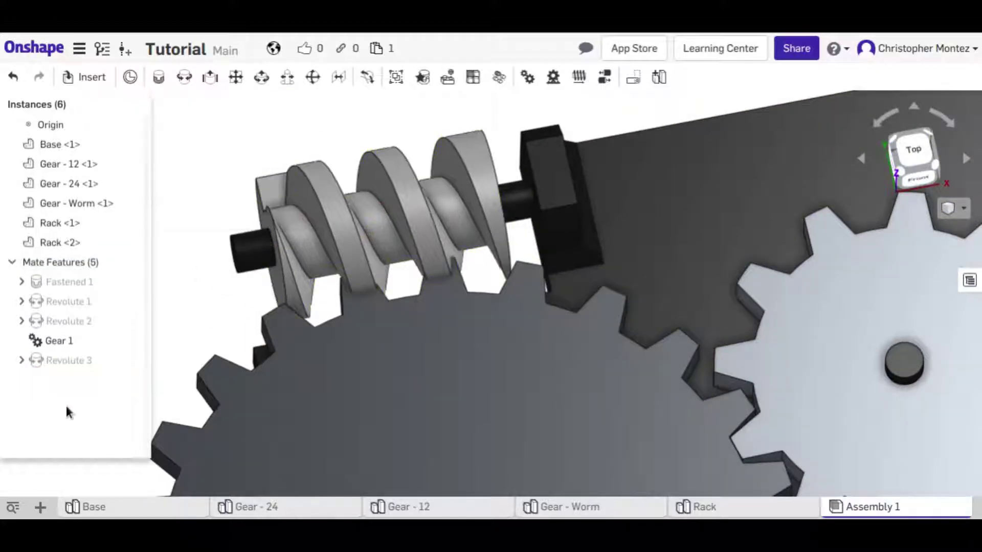
Highlight Revolute 3 and Revolute 1 to identify which mates drive the worm gear and the 24-tooth gear.
click(66, 361)
scroll(192, 312, down, 3)
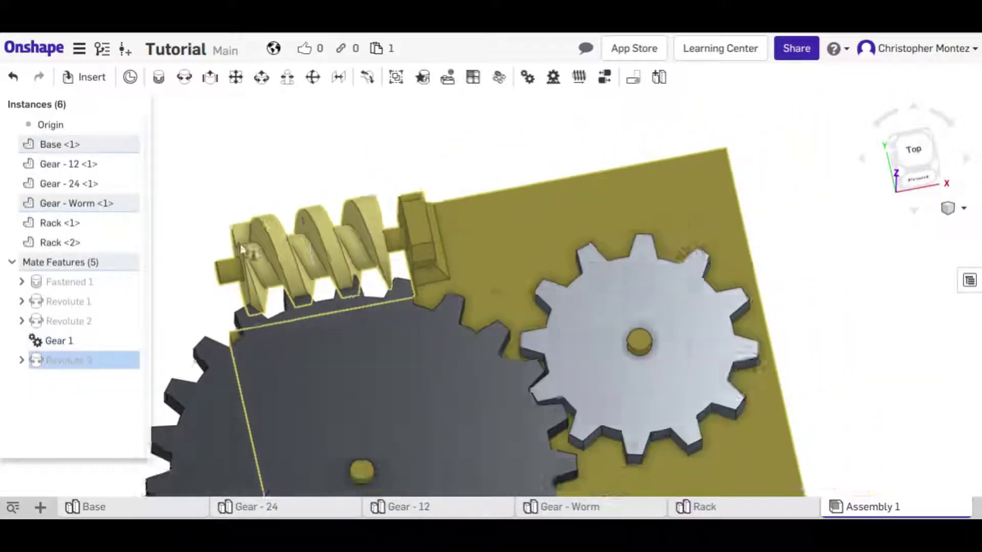
click(310, 173)
scroll(280, 200, up, 3)
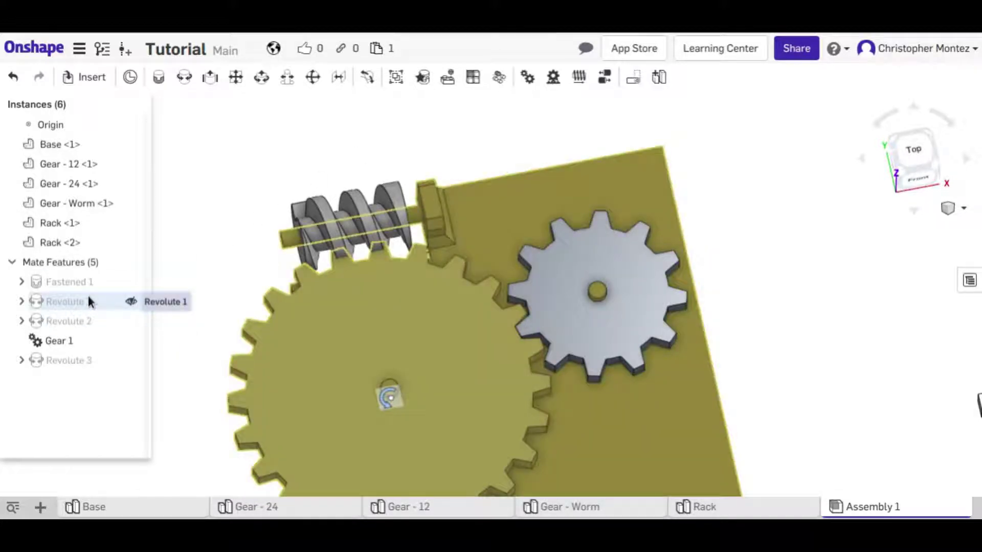
click(88, 299)
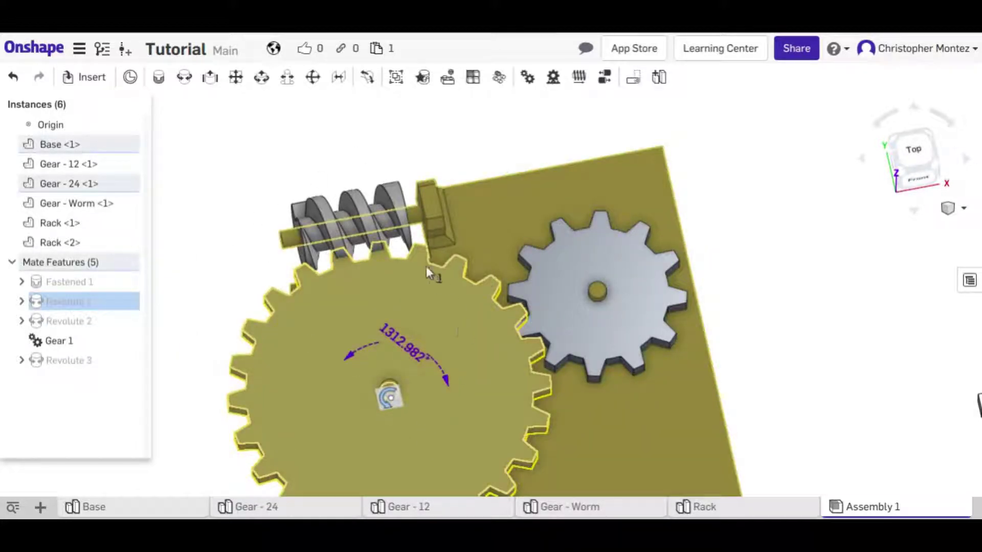
click(332, 165)
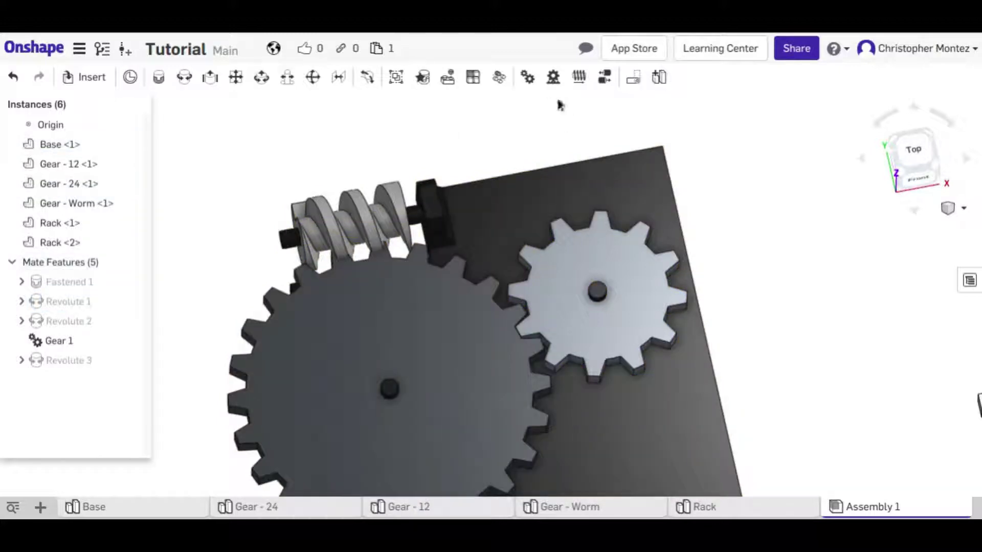
Add a Gear relation between Revolute 1 and Revolute 3 and turn the gears to test the worm's motion.
click(527, 77)
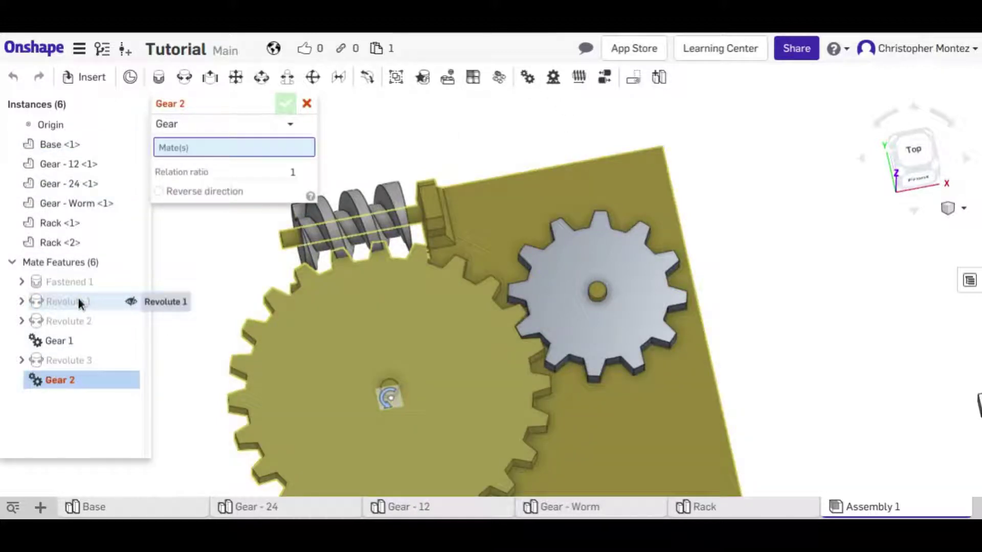
click(78, 302)
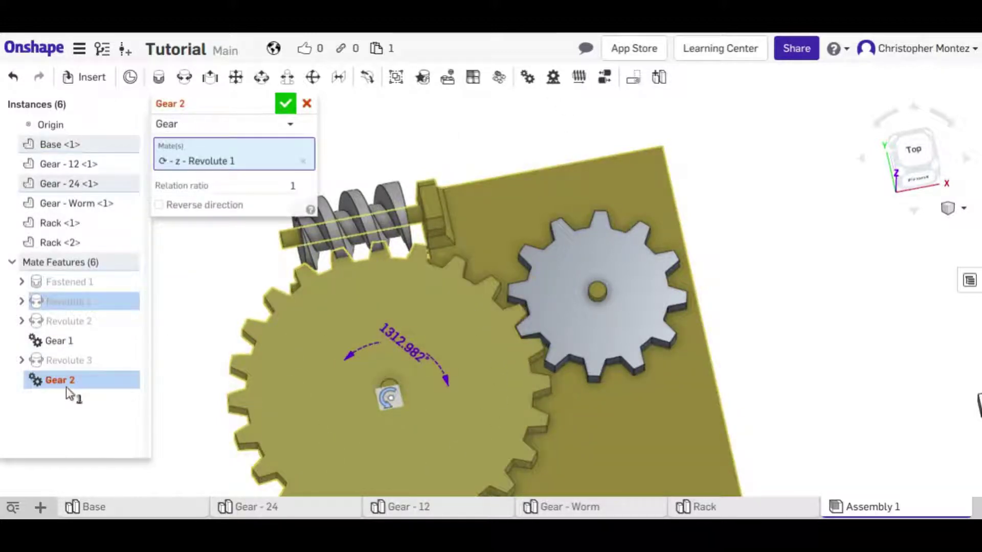
click(63, 364)
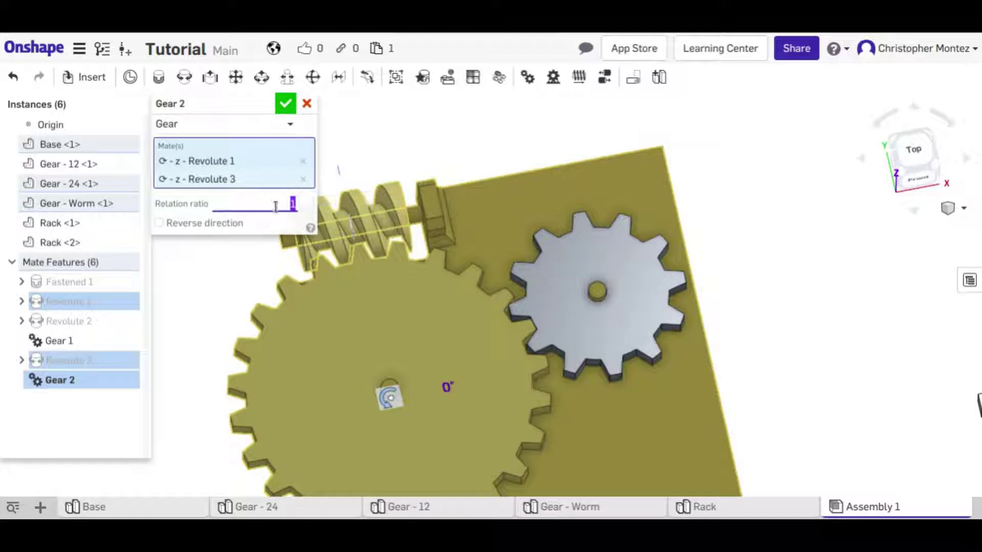
click(290, 100)
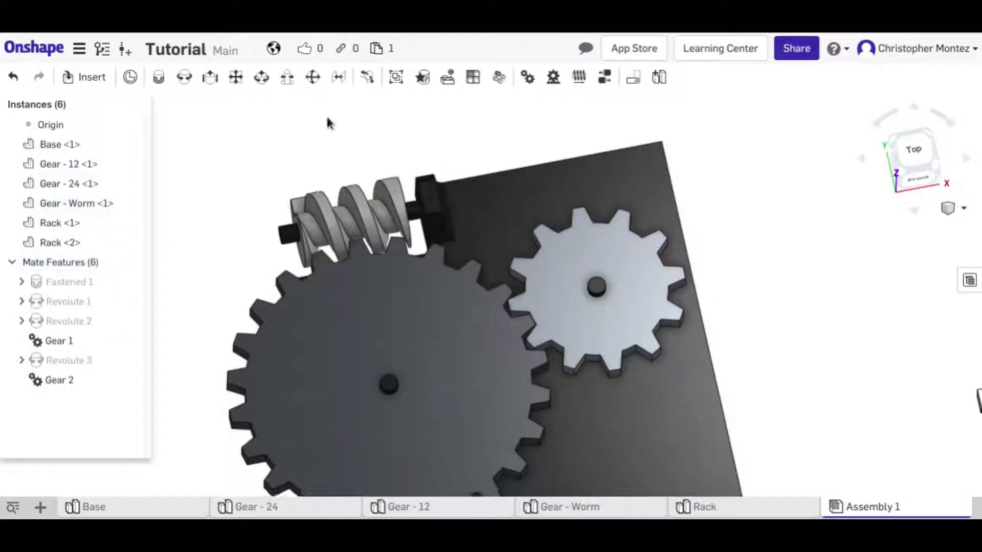
drag(313, 252, 229, 314)
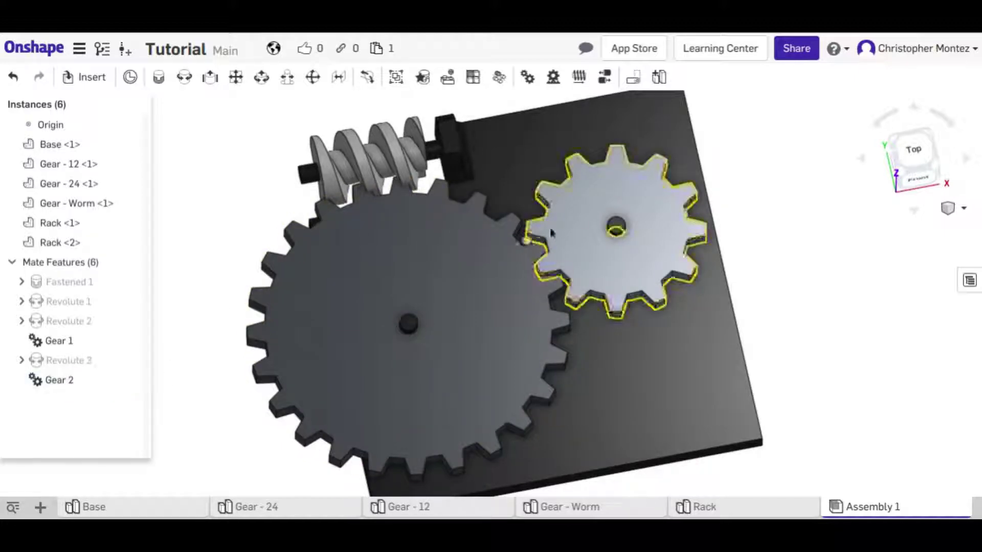
mouse_move(581, 206)
mouse_down()
mouse_move(581, 269)
mouse_move(637, 236)
mouse_move(581, 202)
mouse_up()
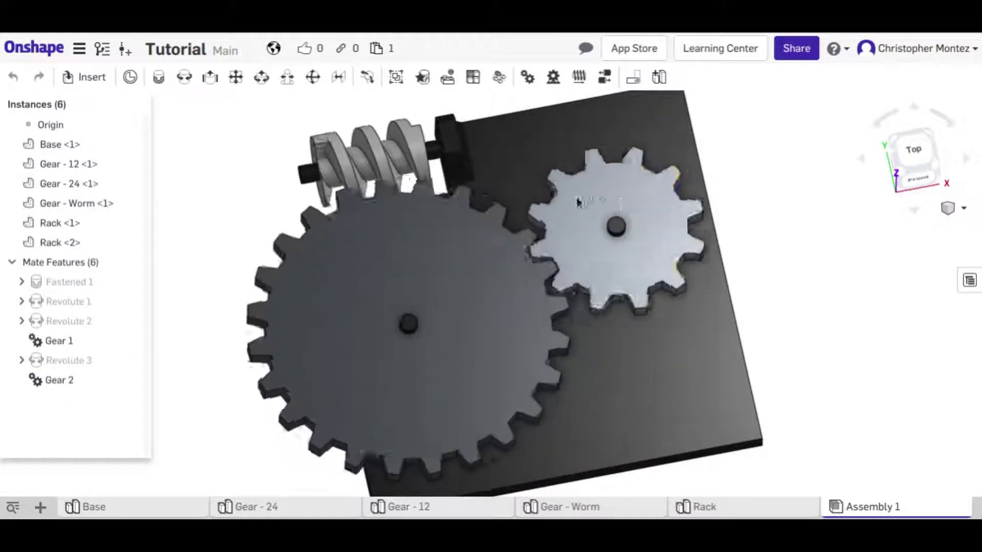
Set the Gear 2 relation ratio to 24 and turn the large gear to test it against the worm.
click(84, 383)
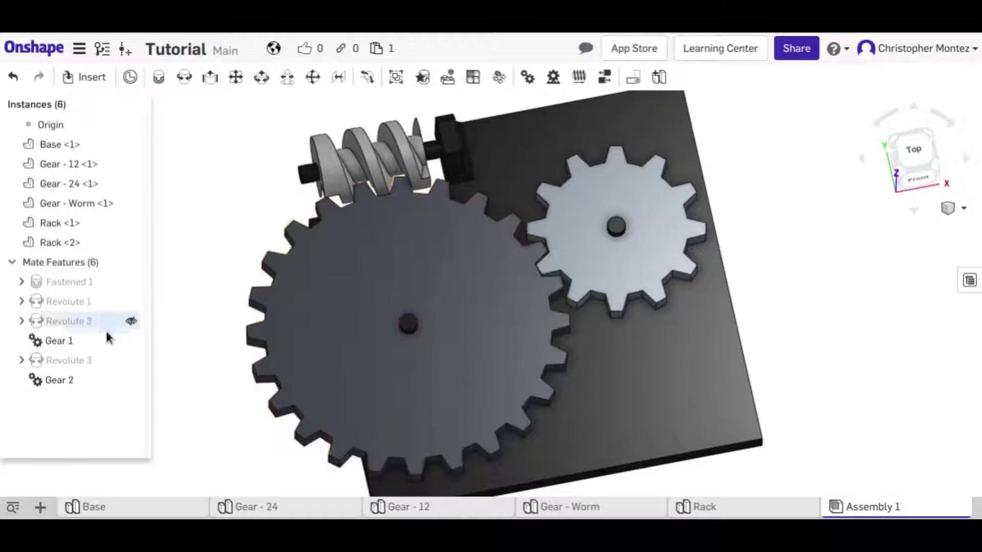
double_click(85, 379)
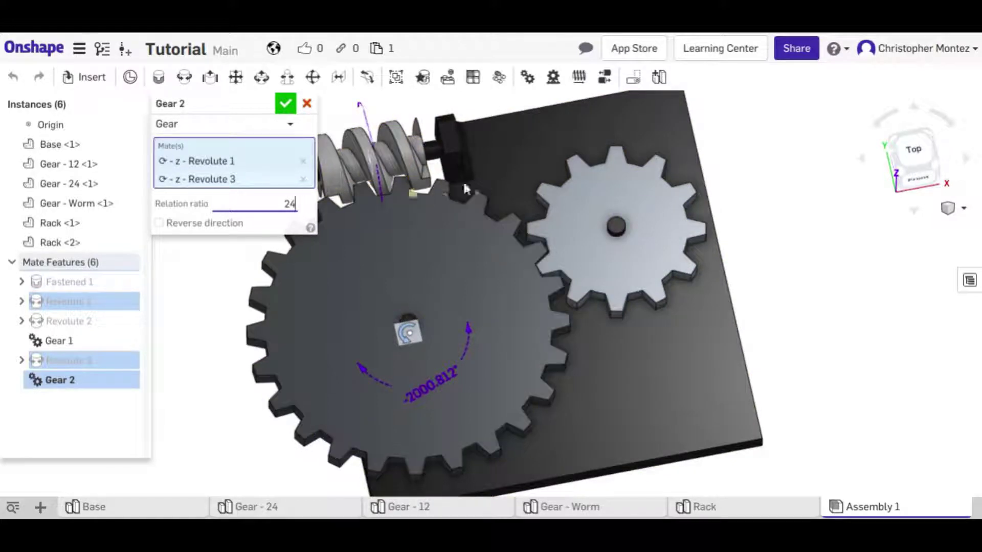
click(283, 108)
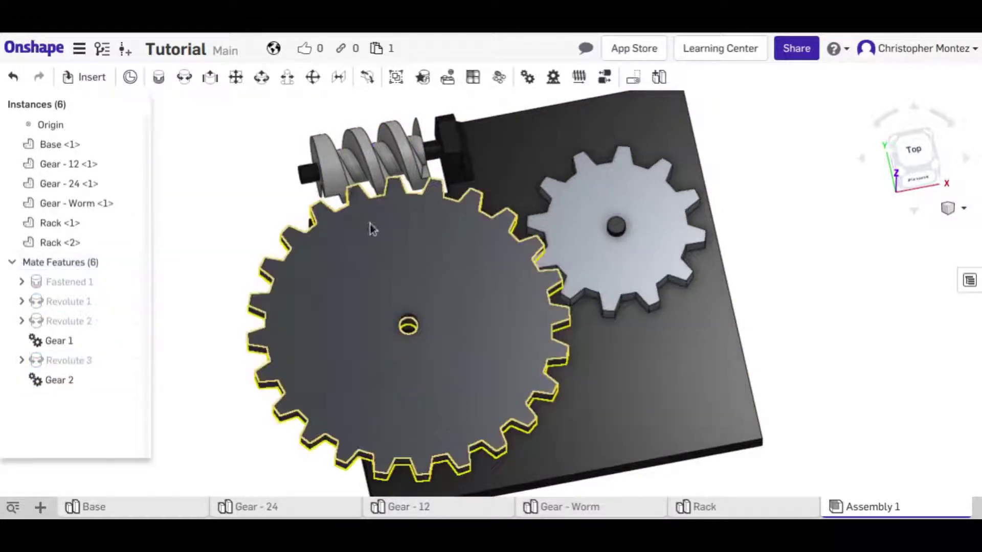
drag(423, 232, 458, 251)
Reverse the direction of the Gear 2 relation and turn the gears to test the worm's motion.
double_click(62, 379)
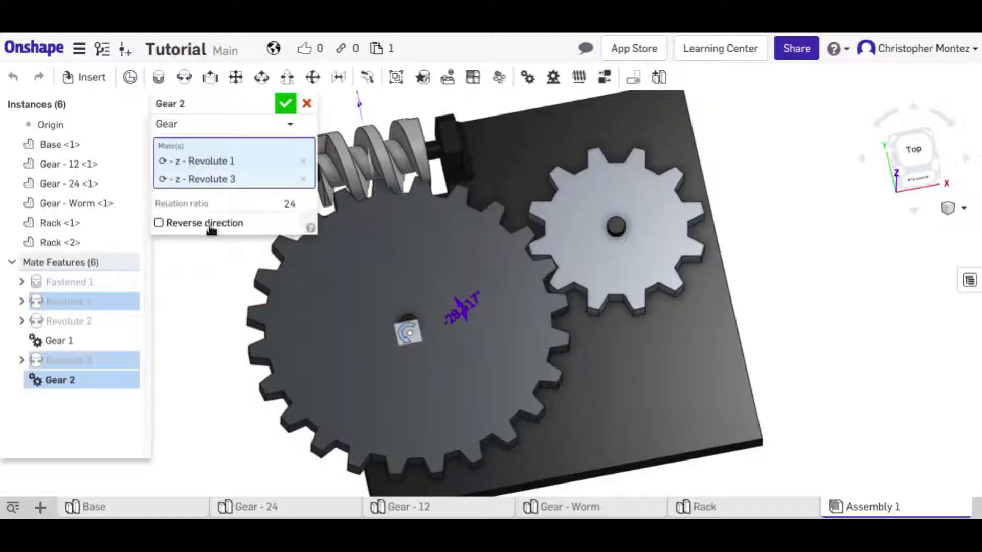
click(210, 224)
click(285, 104)
drag(474, 287, 517, 300)
drag(667, 190, 576, 309)
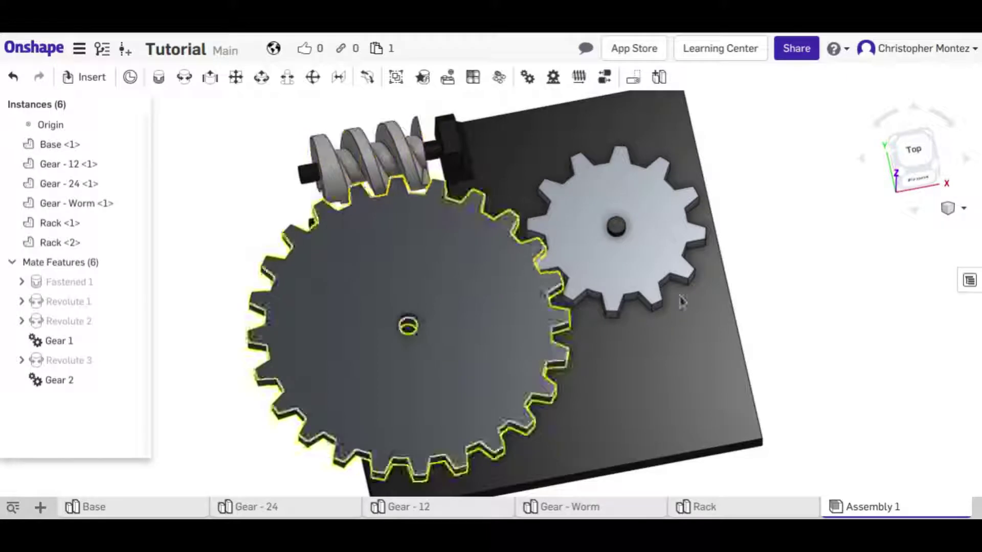
Move the upper free rack beside the front corner of the base.
scroll(602, 351, down, 3)
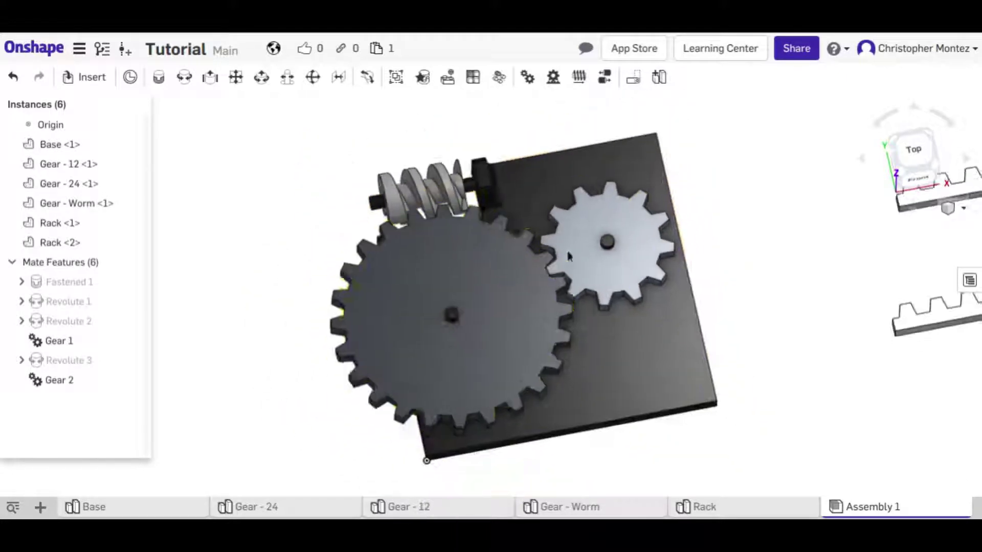
middle_drag(570, 256, 537, 196)
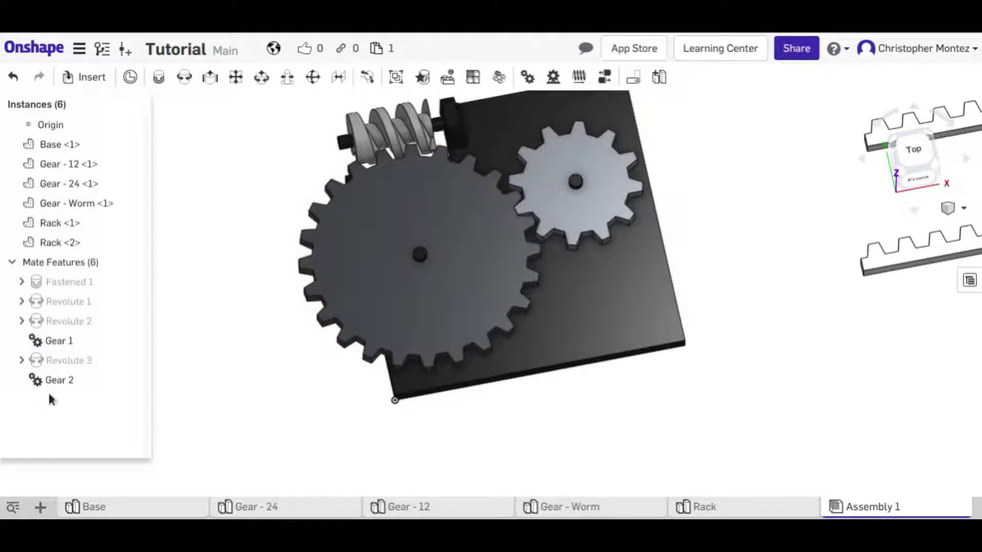
middle_drag(686, 226, 589, 315)
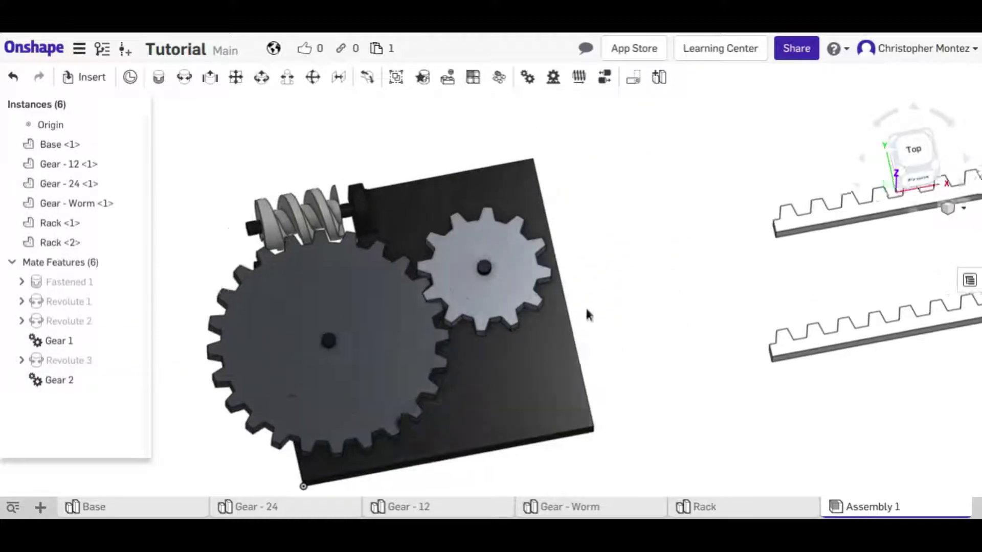
middle_drag(617, 250, 619, 197)
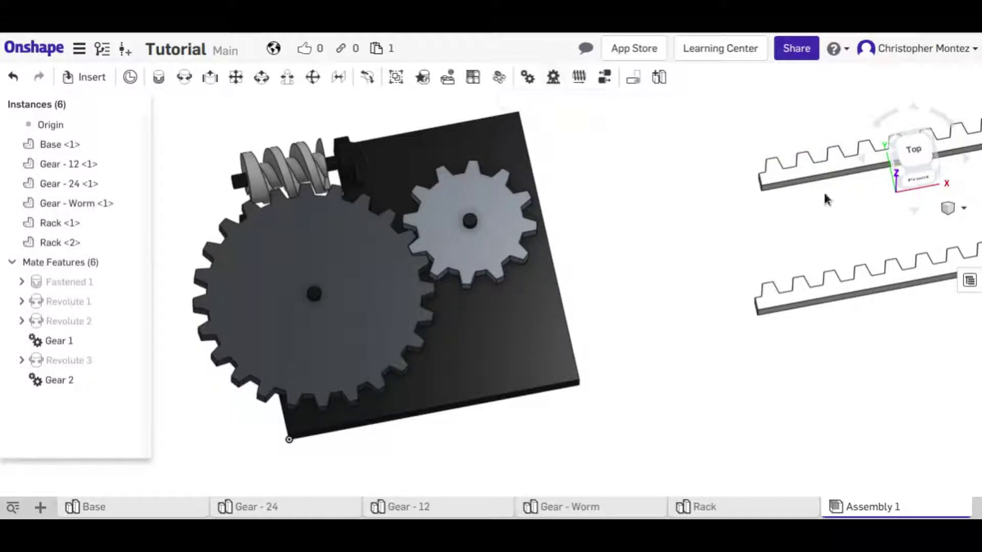
drag(818, 189, 600, 407)
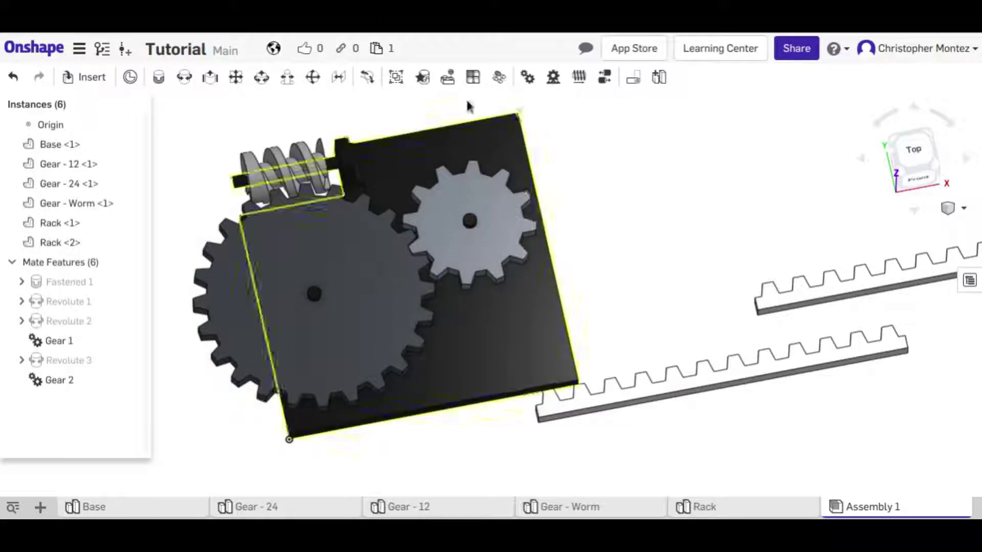
Add a Slider mate between the midpoints of the base's upper front edge and the rack's lower front edge, and slide the rack to test it.
click(211, 79)
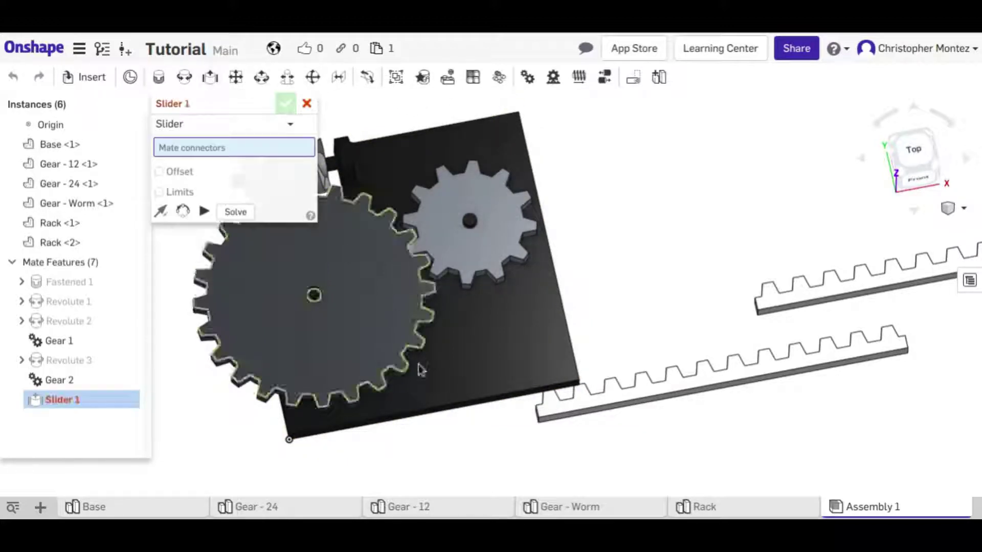
middle_drag(537, 395, 515, 353)
right_drag(515, 353, 497, 286)
scroll(633, 460, up, 1)
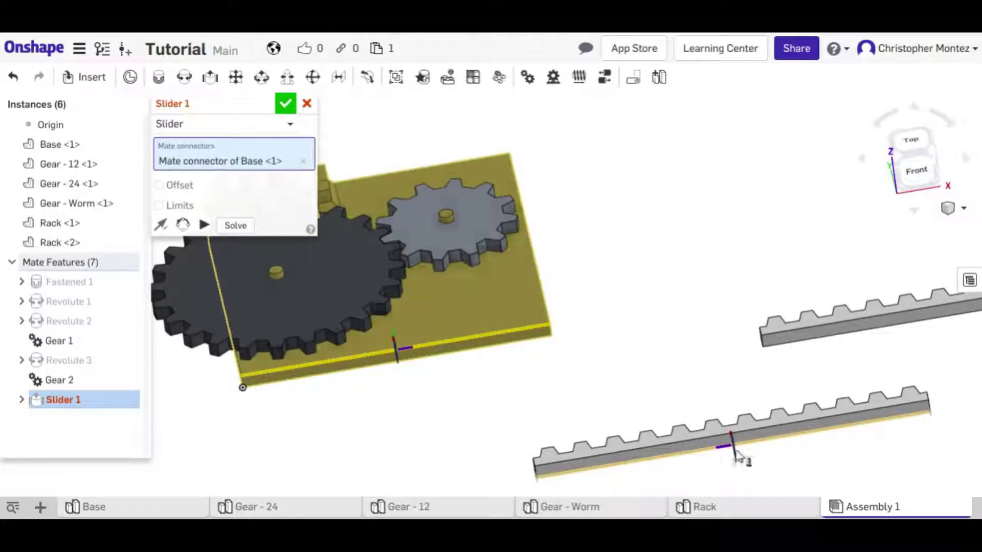
click(718, 456)
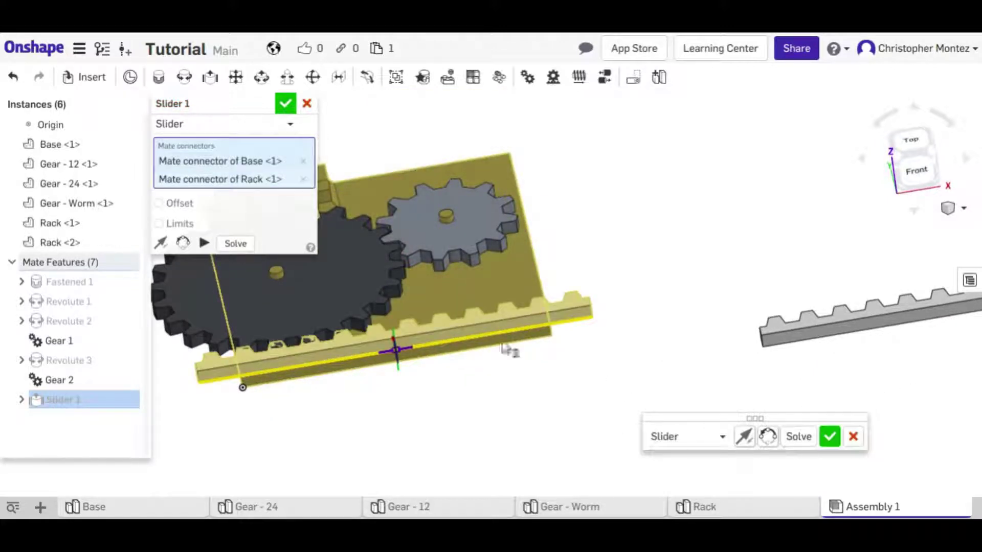
click(829, 437)
click(307, 104)
drag(473, 342, 316, 268)
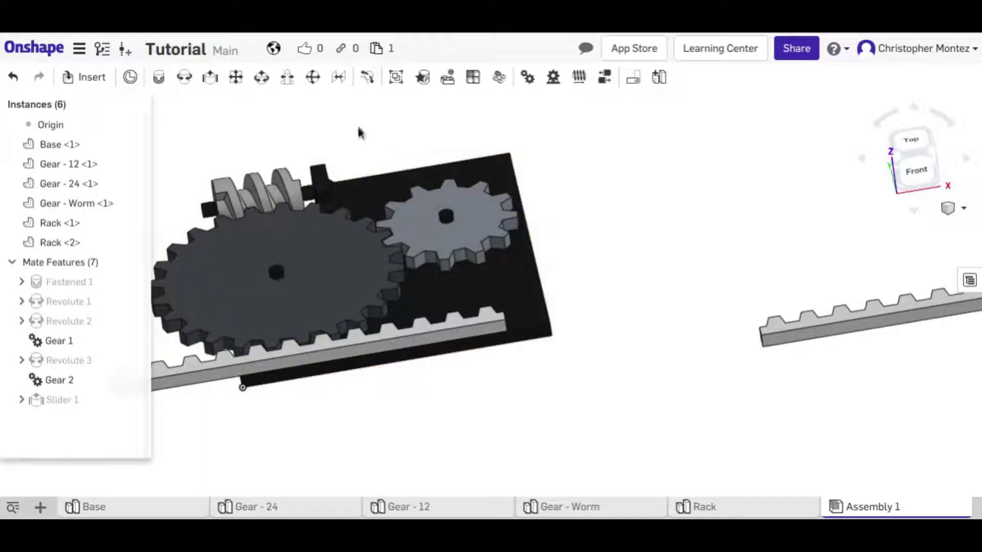
Add a Rack and pinion relation between Revolute 1 and Slider 1, and turn the gears to test the rack's motion.
middle_drag(587, 156, 599, 182)
right_drag(603, 195, 618, 225)
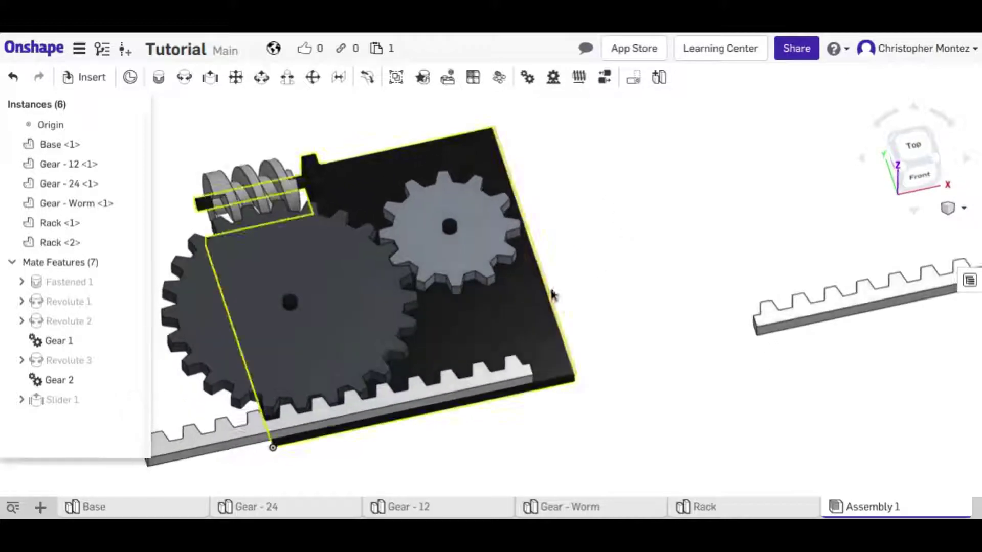
middle_drag(553, 295, 605, 254)
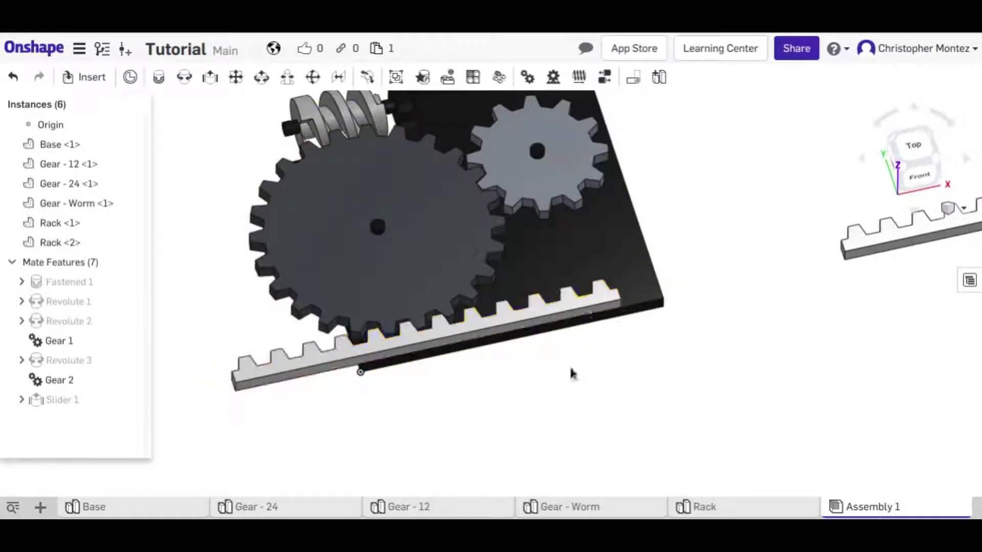
click(552, 78)
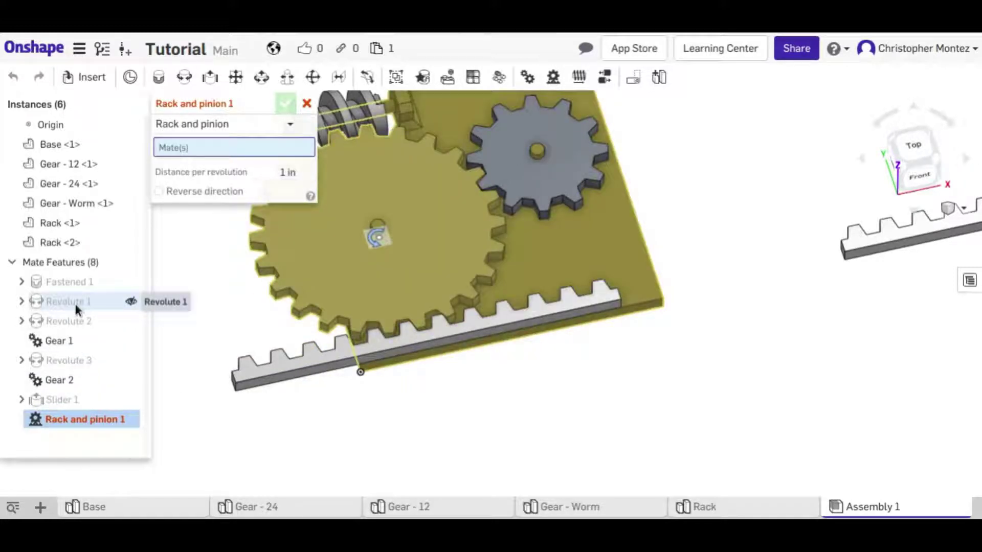
click(75, 302)
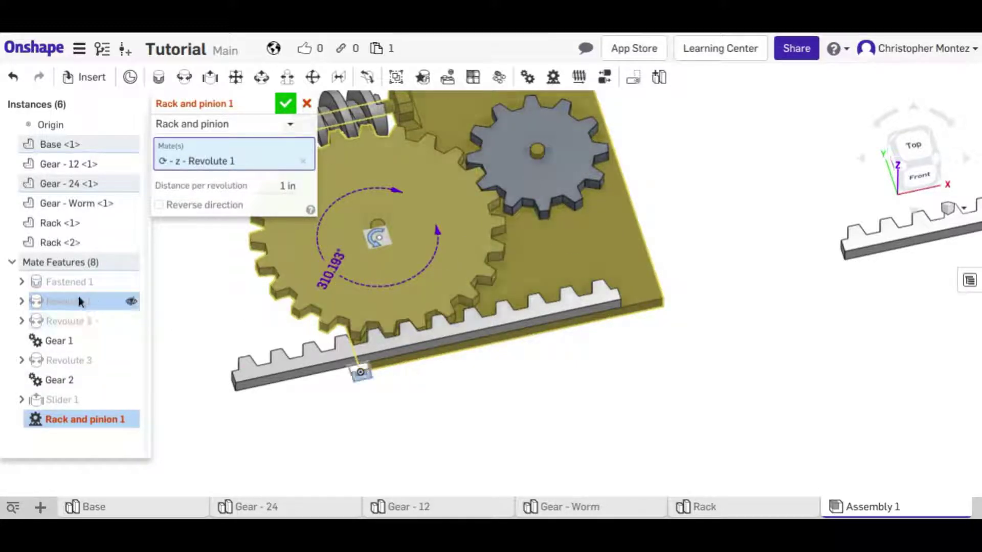
click(84, 403)
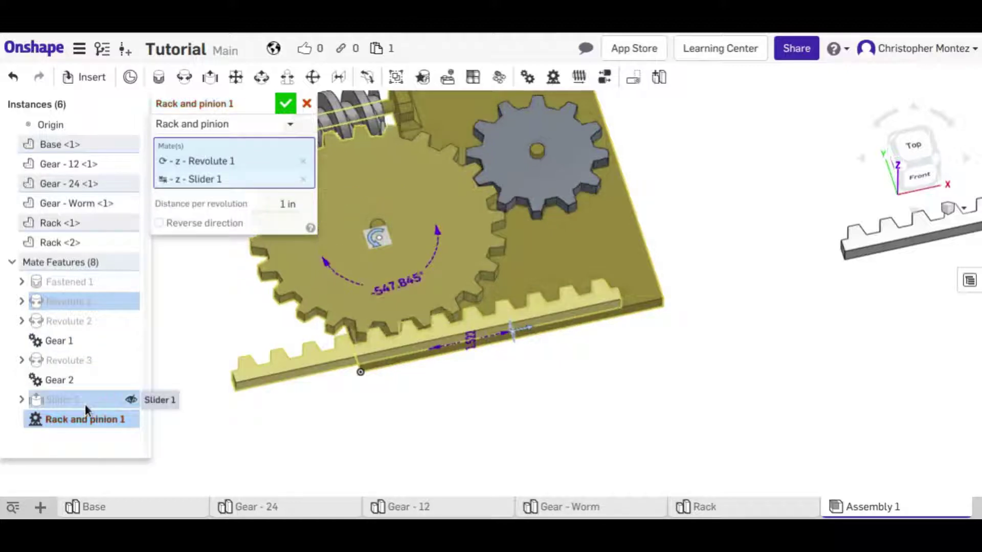
click(284, 103)
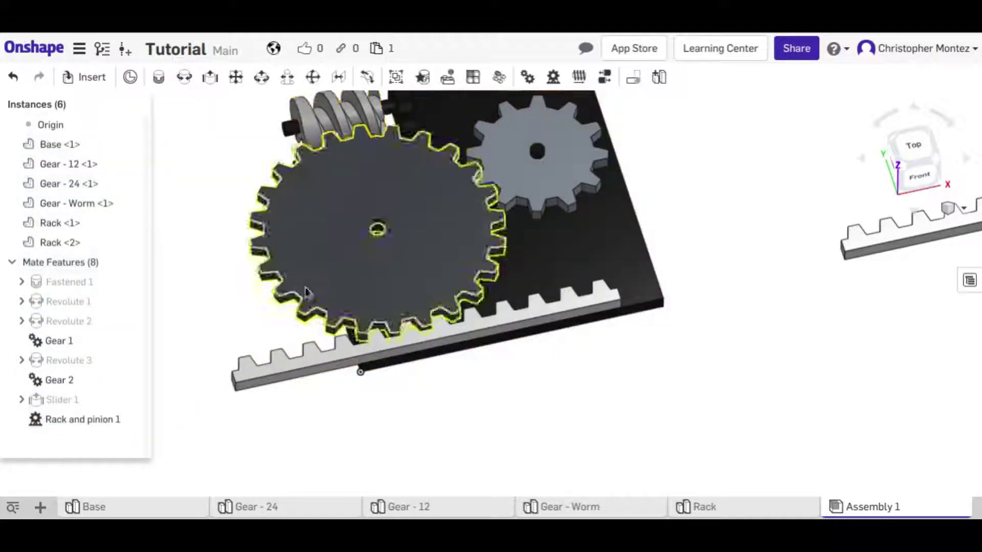
drag(569, 134, 511, 313)
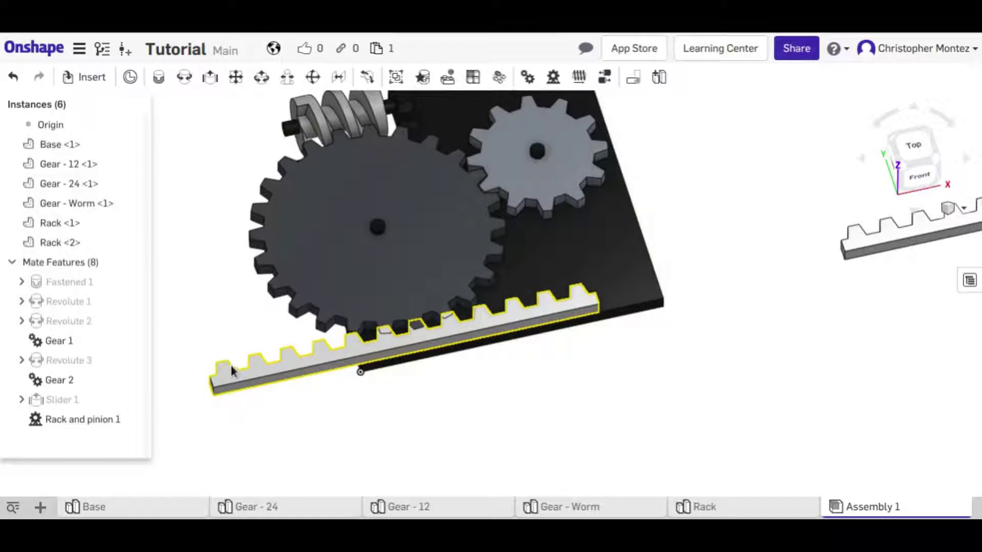
Reverse the direction of Rack and pinion 1, set its distance per revolution to 0.58, and turn the small gear to test it.
double_click(77, 421)
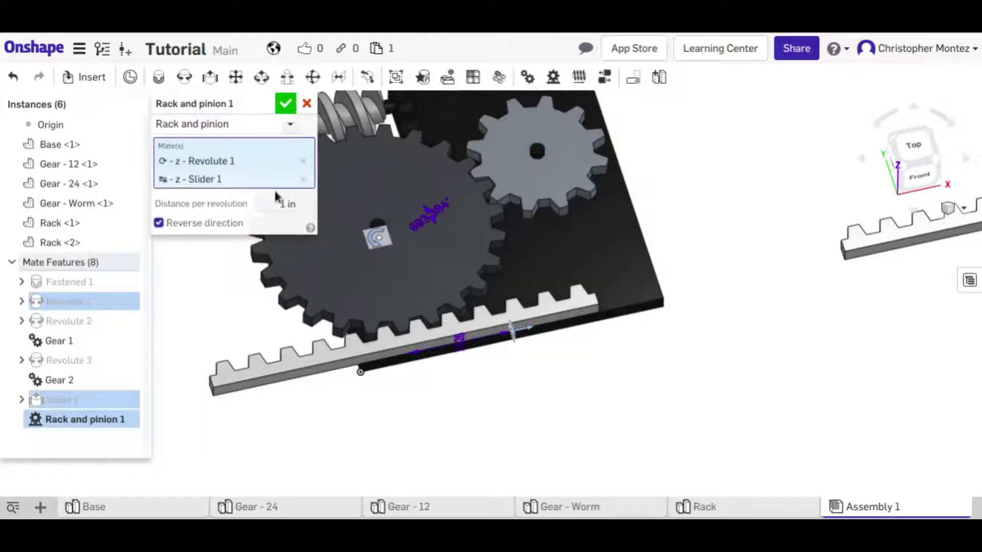
click(276, 209)
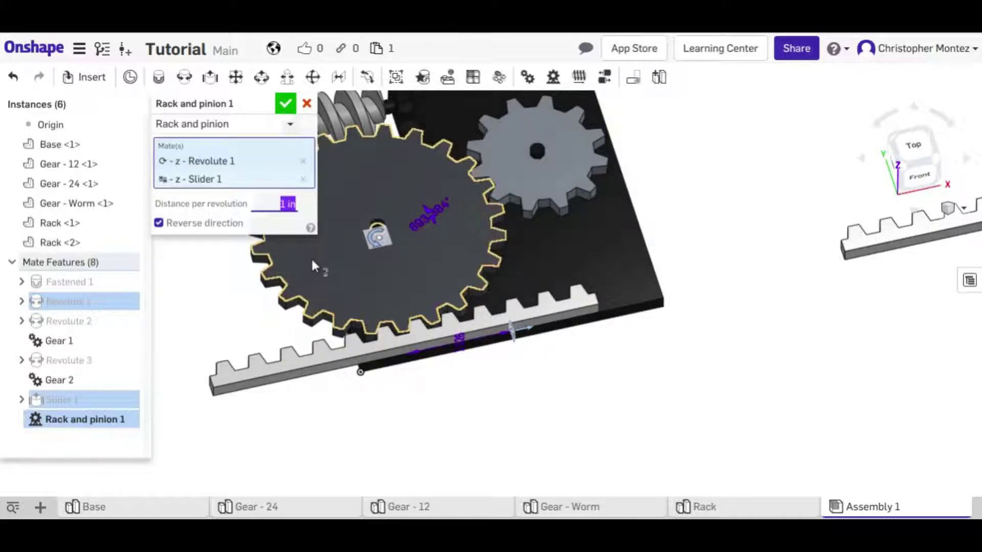
text(0.58)
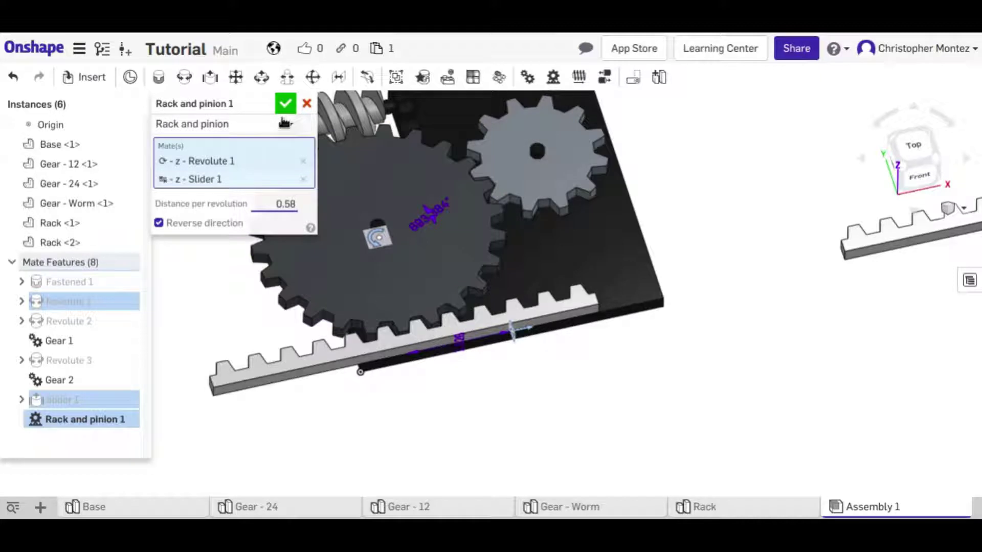
key(Return)
drag(584, 187, 563, 182)
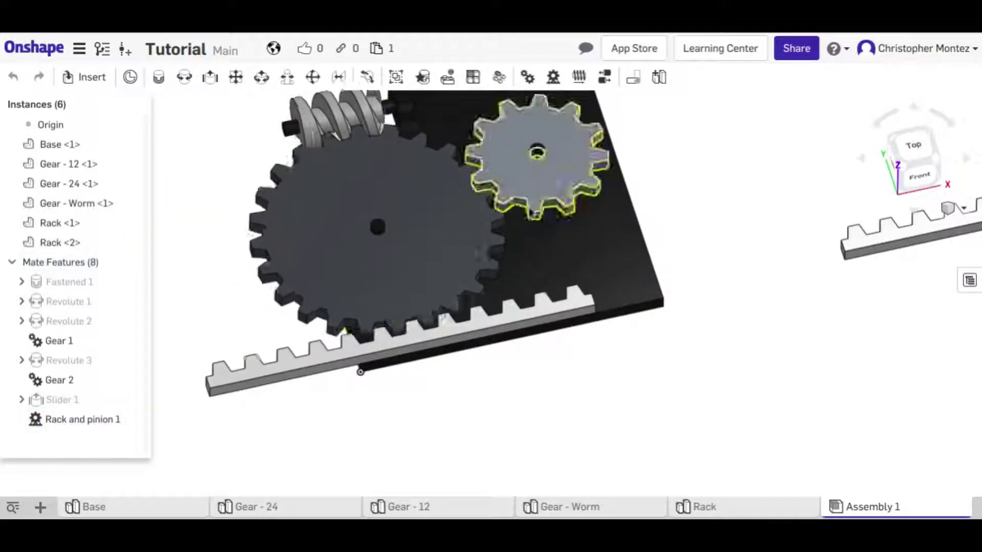
Set the distance per revolution of Rack and pinion 1 to 24*0.58.
double_click(68, 419)
click(270, 205)
click(272, 204)
scroll(274, 205, up, 1)
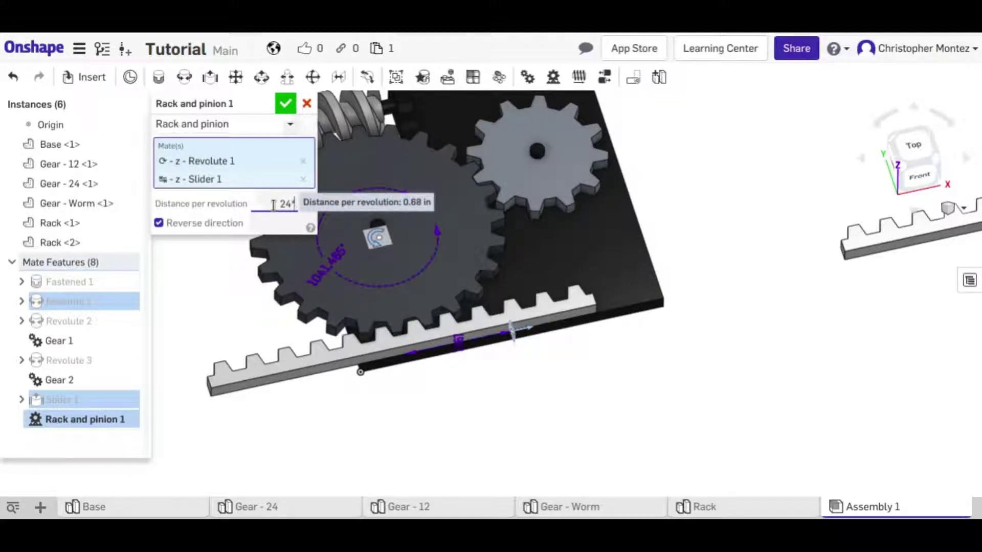
key(Return)
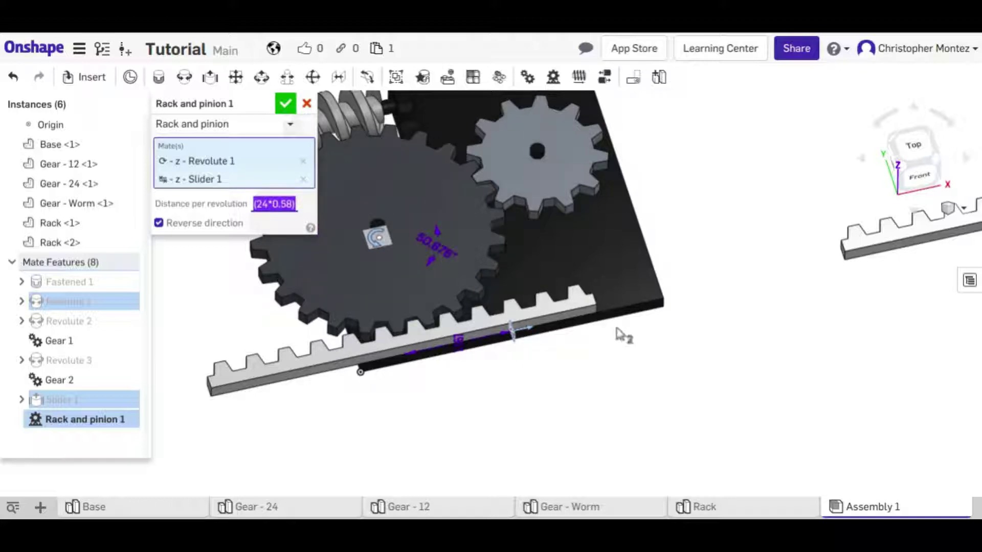
click(285, 105)
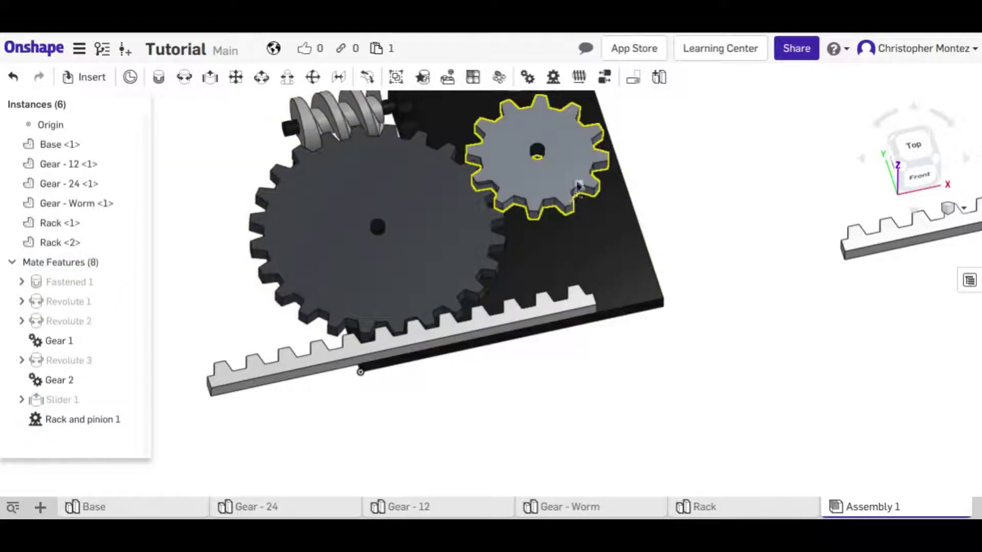
Turn the 12-tooth gear back and forth and check from the top view how the rack meshes with the large gear.
mouse_move(568, 179)
mouse_down()
mouse_move(553, 205)
mouse_move(530, 196)
mouse_move(562, 204)
mouse_move(596, 166)
mouse_move(579, 137)
mouse_move(573, 185)
mouse_up()
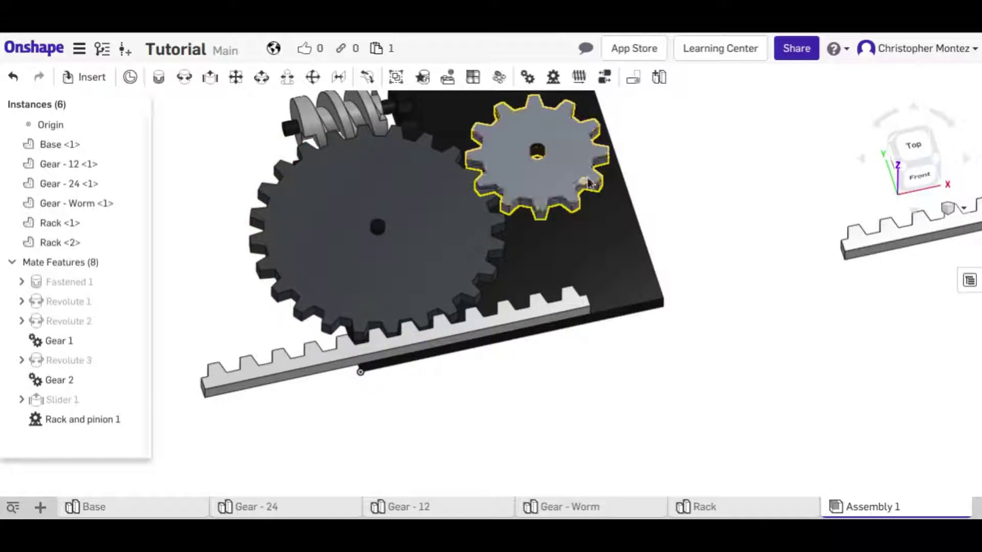
drag(588, 152, 577, 182)
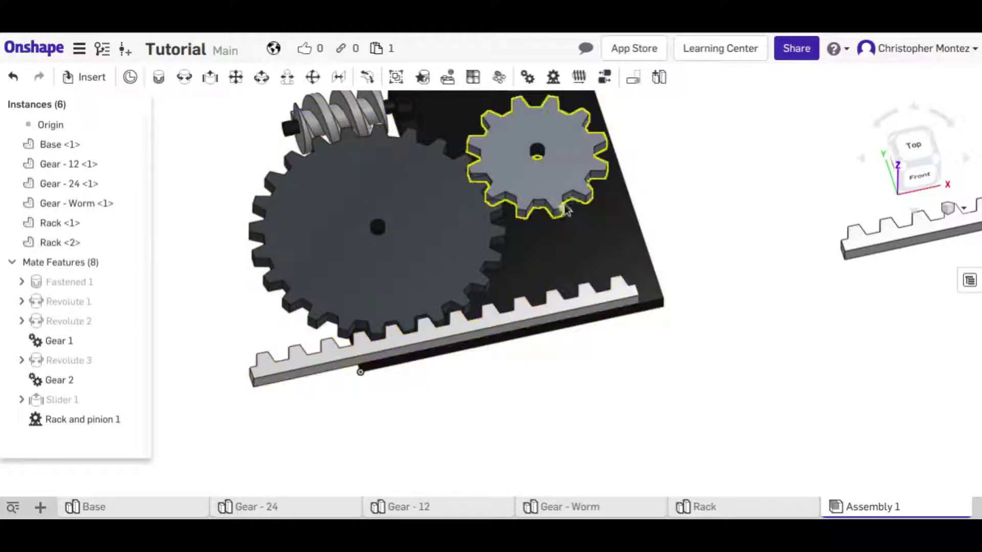
drag(585, 163, 832, 233)
click(913, 145)
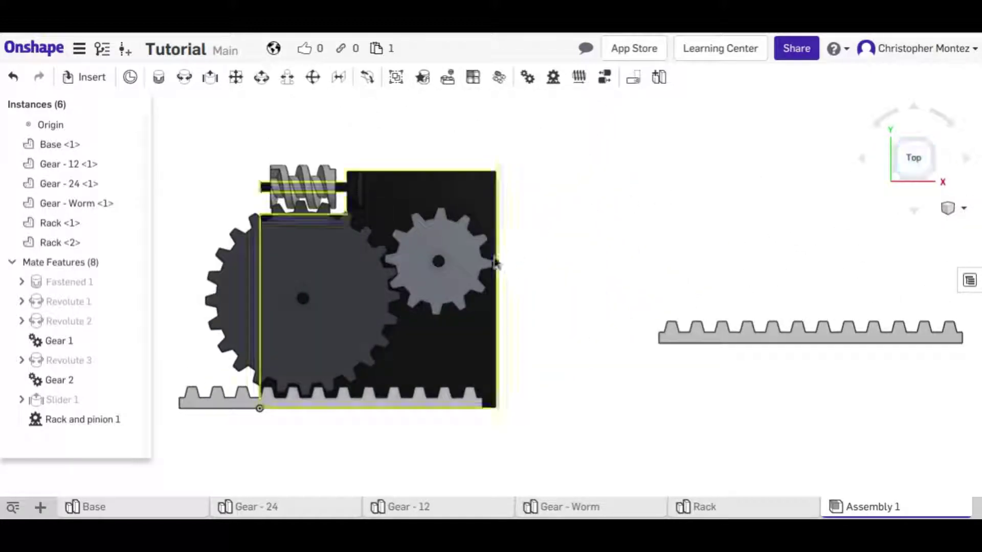
drag(465, 228, 400, 232)
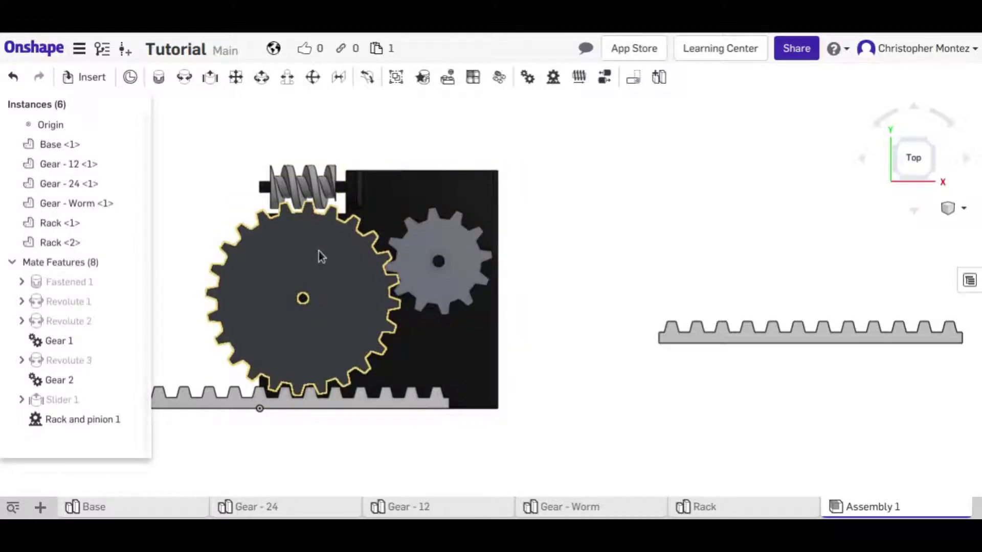
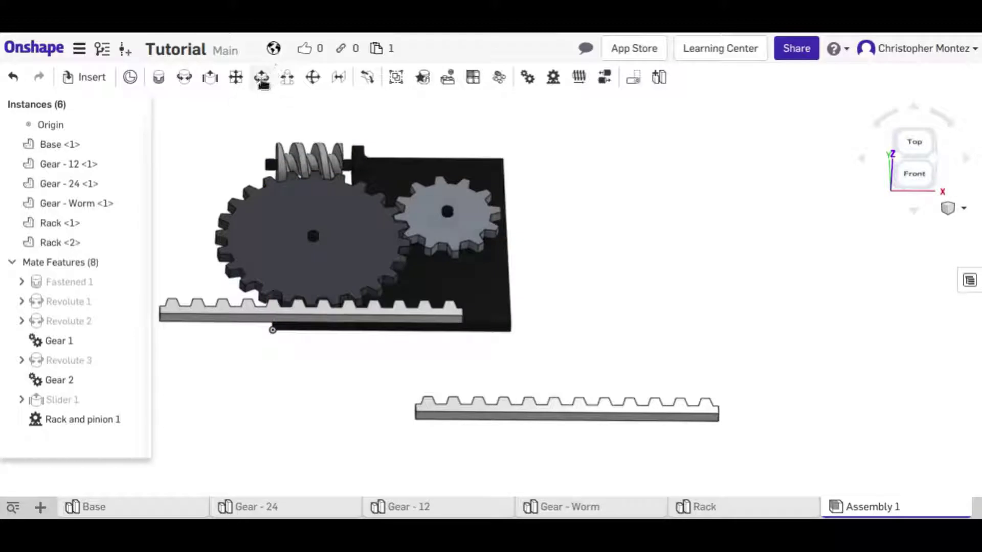
Add a Slider mate between the base's front edge and the second rack's bottom edge, reoriented and flipped so its teeth face away from the base.
click(236, 78)
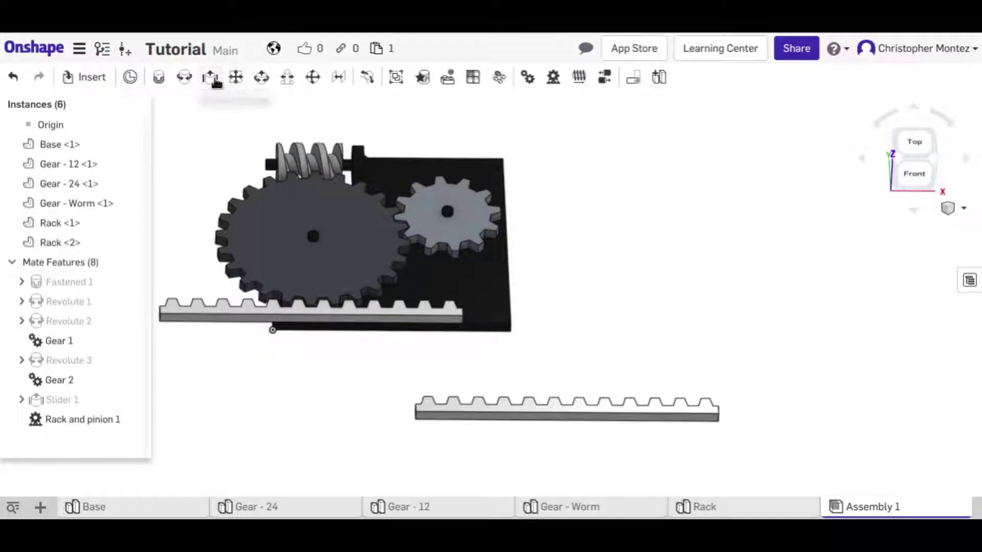
click(477, 327)
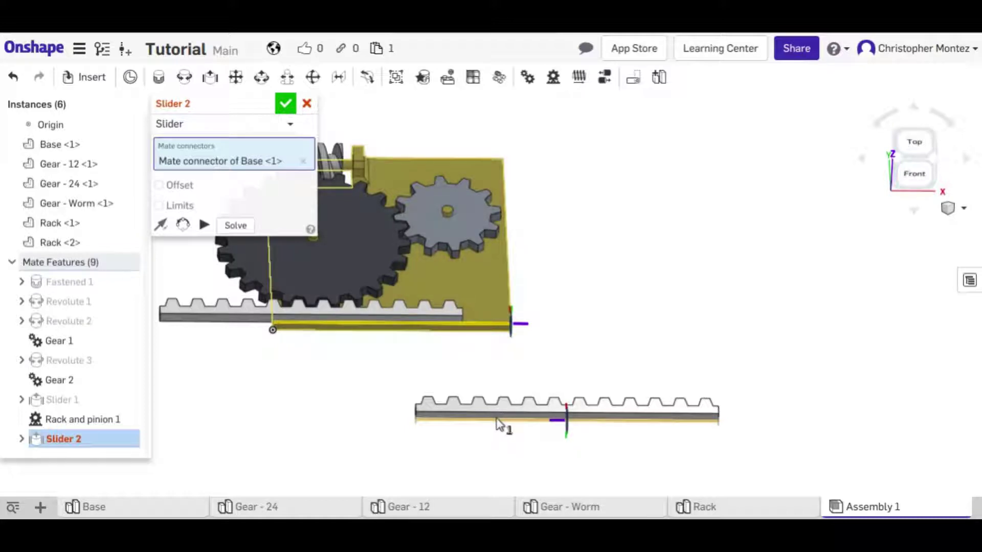
click(496, 424)
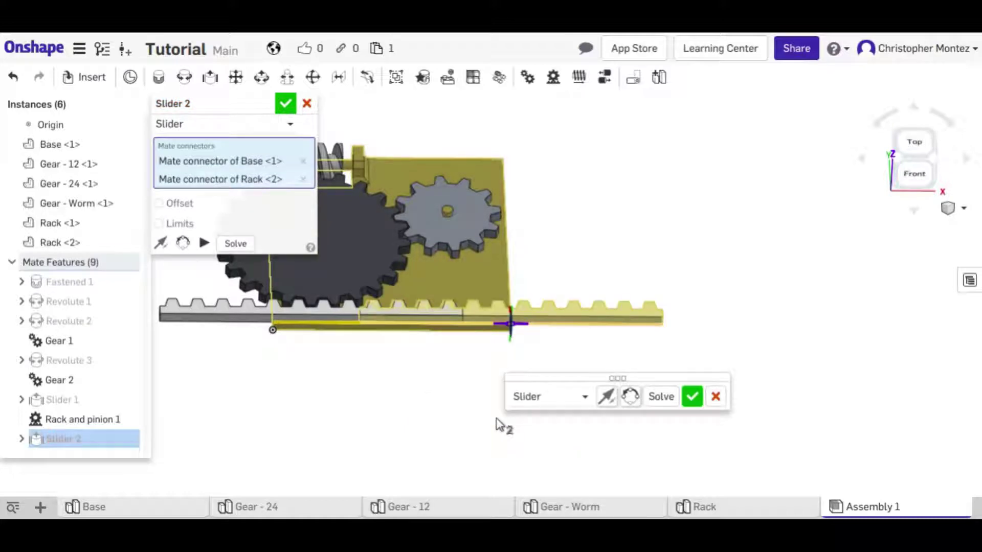
click(183, 243)
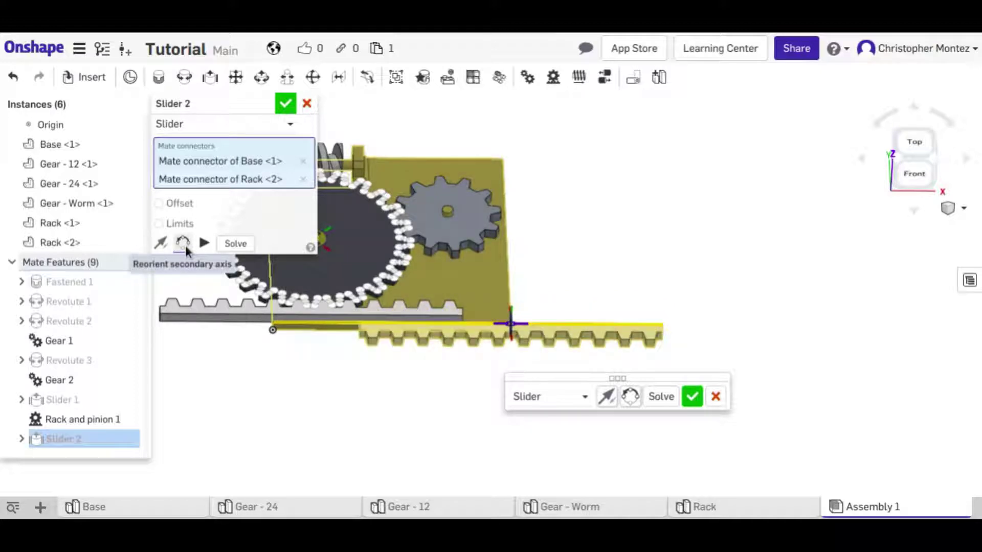
click(159, 243)
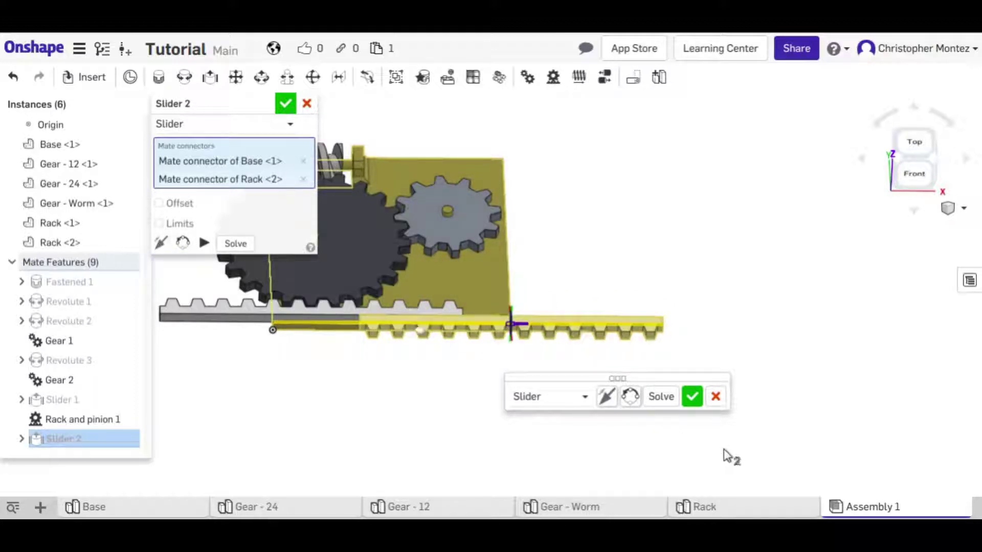
click(691, 397)
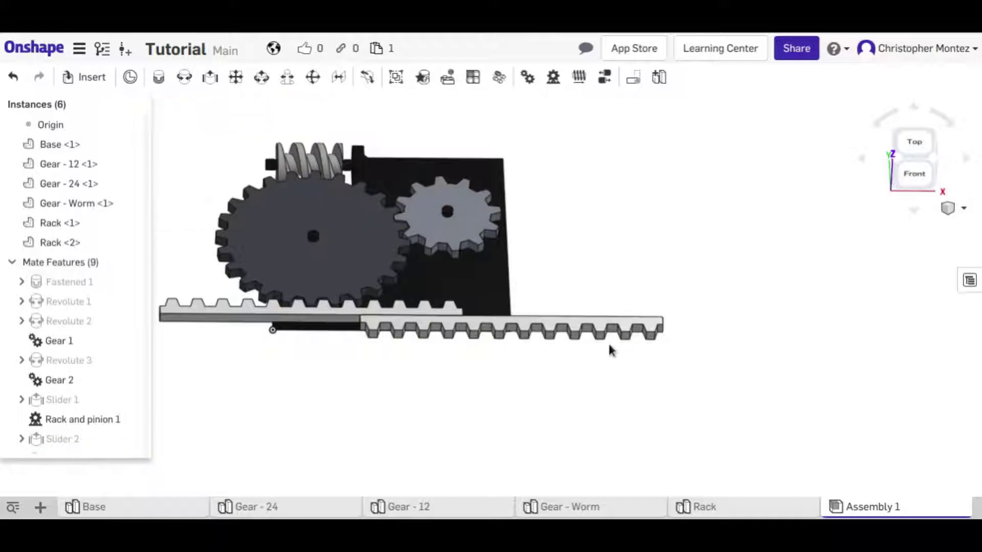
Slide both racks back and forth along the base's front edge to test their motion.
drag(625, 338, 589, 428)
drag(235, 320, 300, 334)
drag(457, 338, 566, 333)
drag(630, 329, 500, 411)
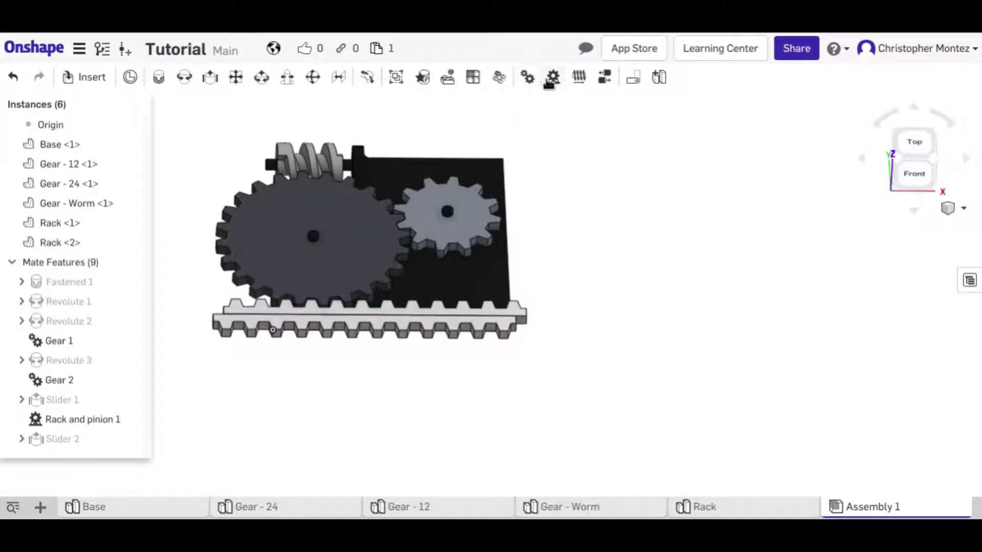
Add a Linear relation between Slider 1 and Slider 2, and slide the second rack to test it.
click(605, 77)
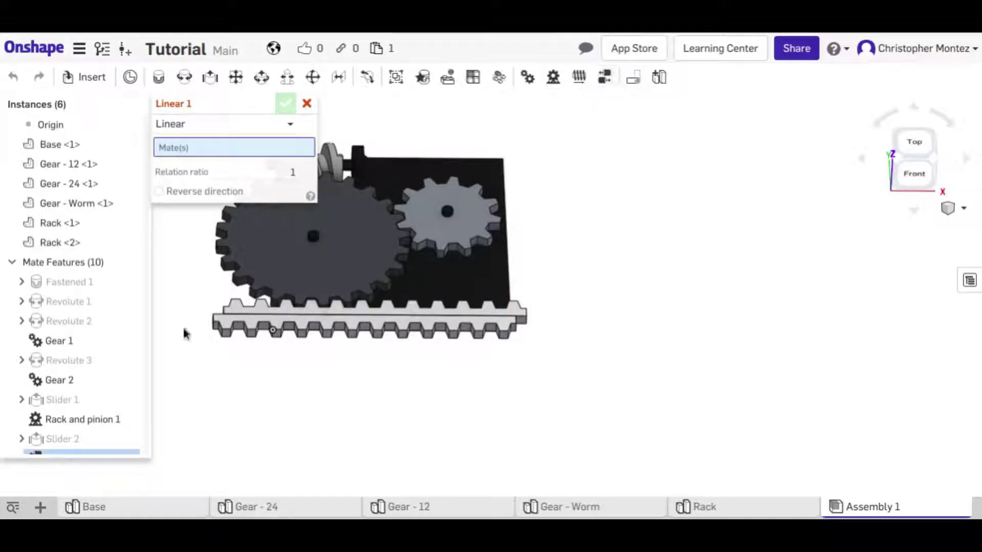
click(90, 403)
click(65, 428)
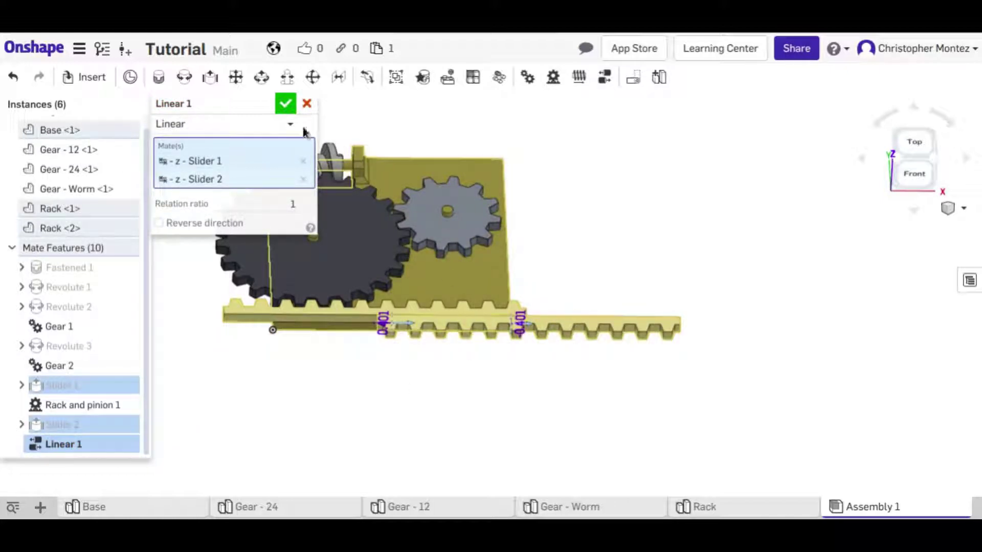
click(285, 105)
drag(599, 333, 490, 410)
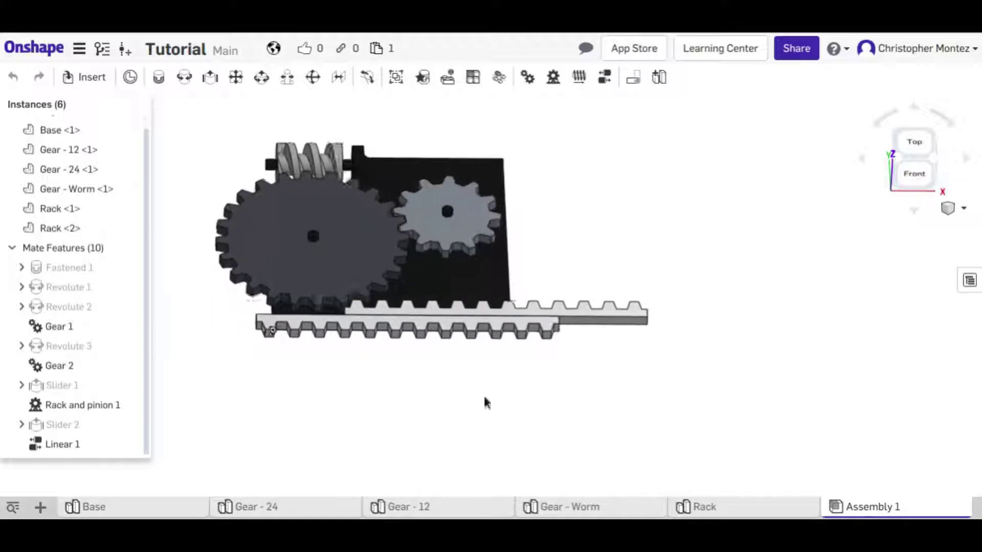
Set the relation ratio of Linear 1 to 0.5 with reversed direction, and turn the small gear to test both racks.
double_click(72, 444)
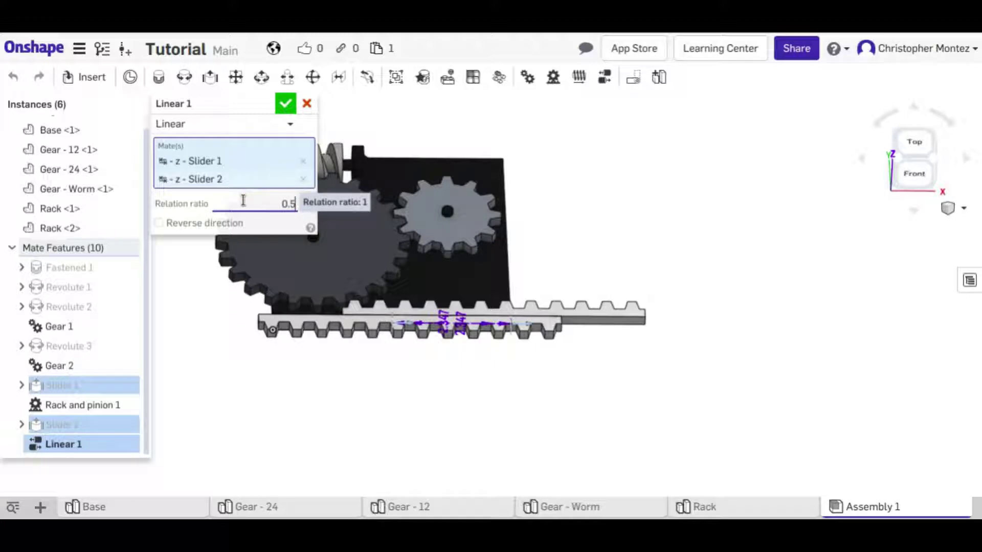
click(219, 225)
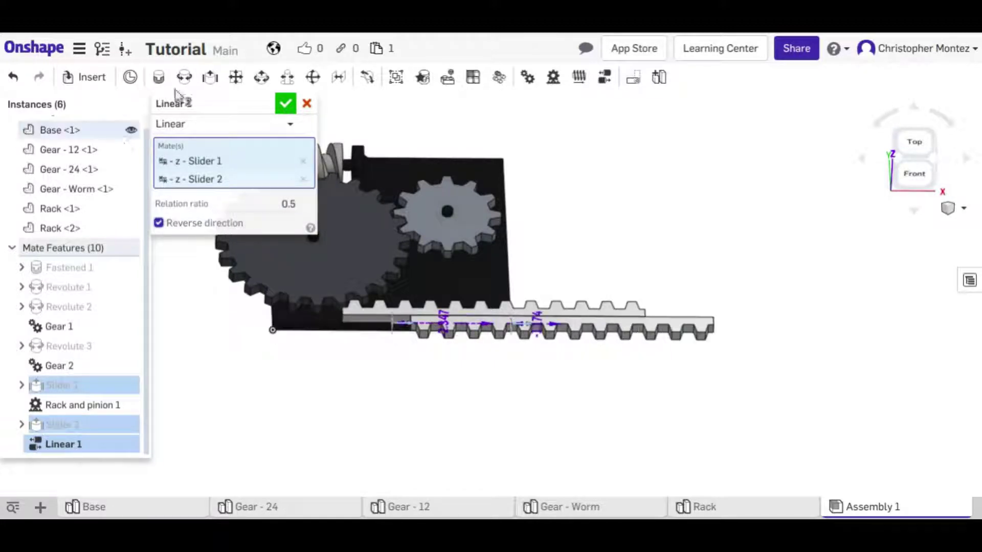
click(285, 104)
drag(482, 233, 445, 181)
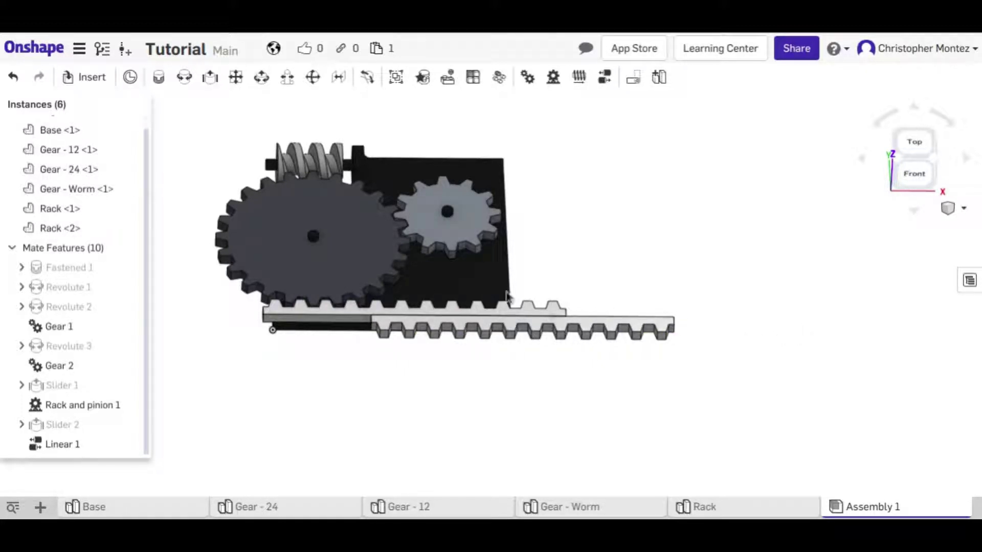
drag(490, 209, 446, 209)
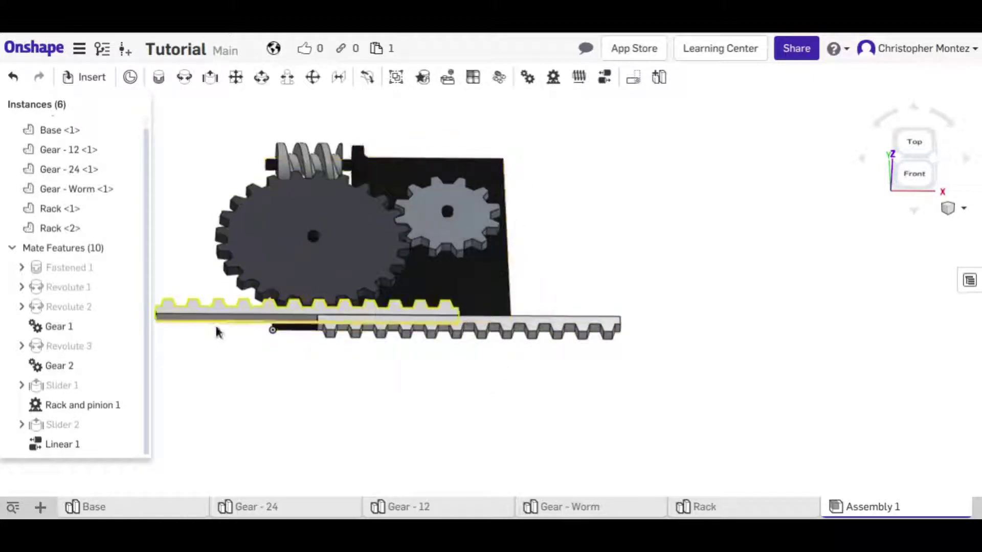
mouse_move(469, 219)
mouse_down()
mouse_move(433, 188)
mouse_move(419, 190)
mouse_move(480, 193)
mouse_move(412, 190)
mouse_move(476, 199)
mouse_move(471, 228)
mouse_up()
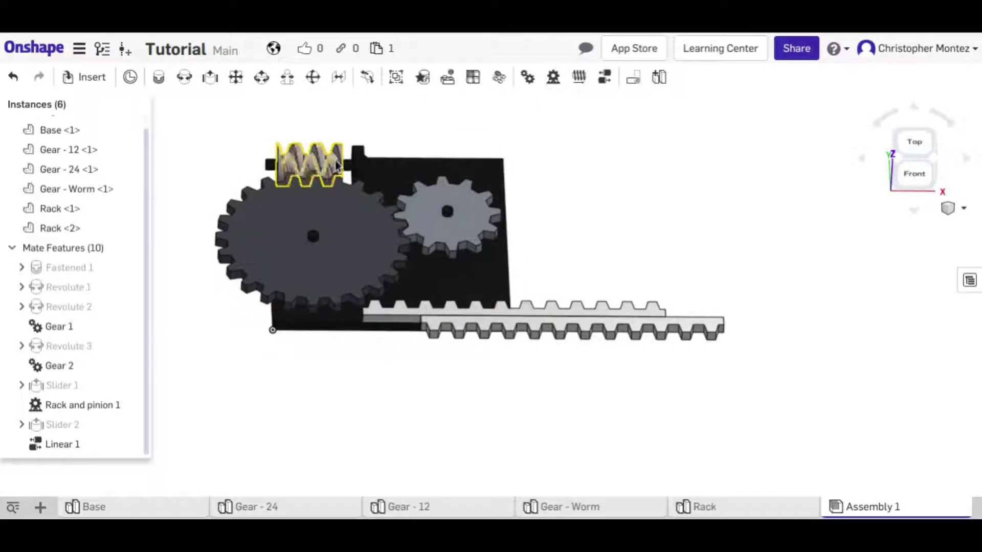
Delete the Gear 2 relation and the Revolute 3 mate that hold the worm gear.
middle_drag(214, 162, 256, 228)
right_drag(256, 228, 312, 237)
scroll(313, 237, up, 3)
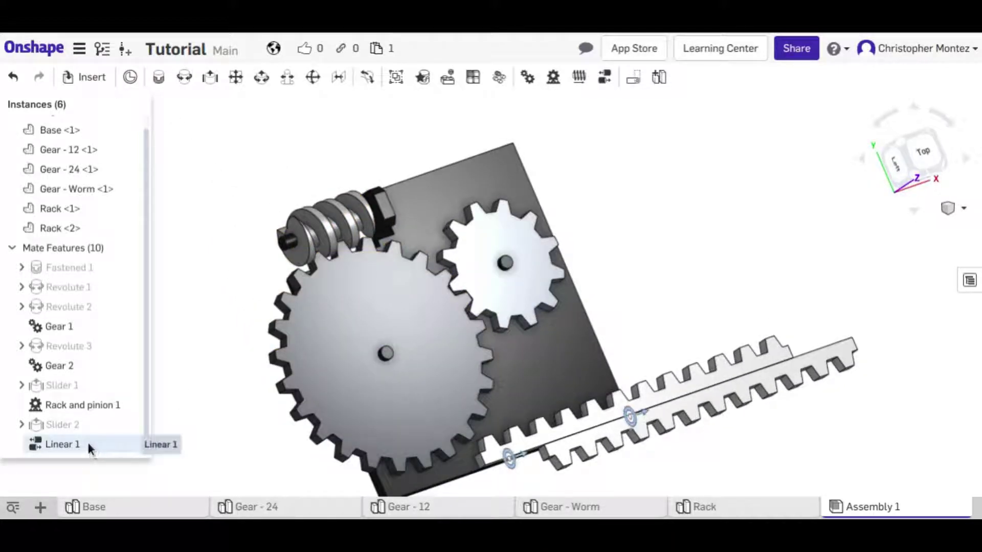
click(66, 365)
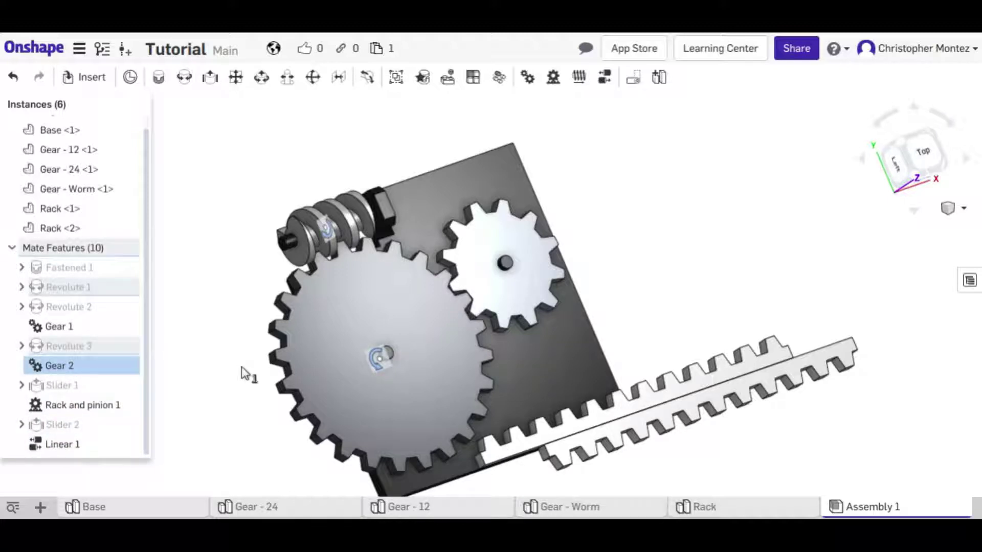
key(Delete)
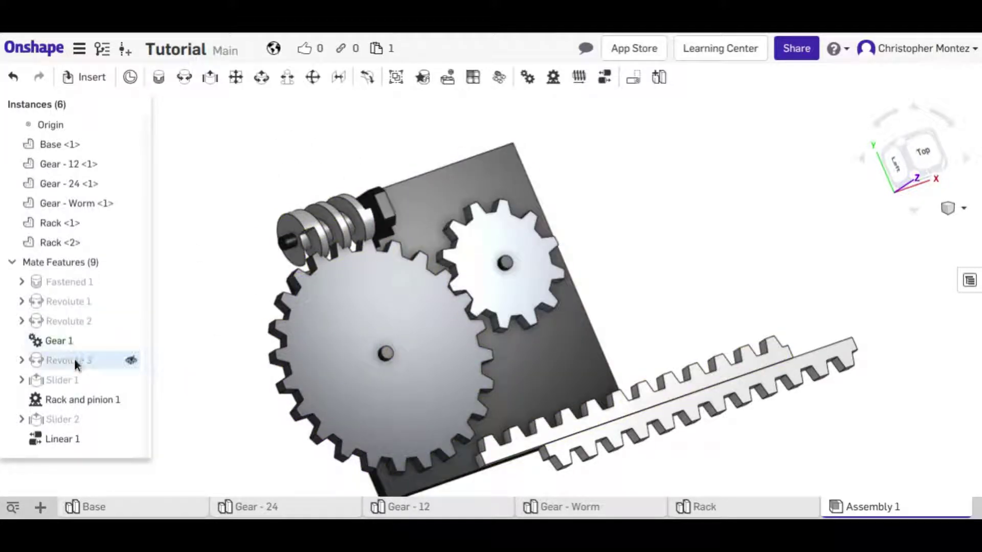
key(Delete)
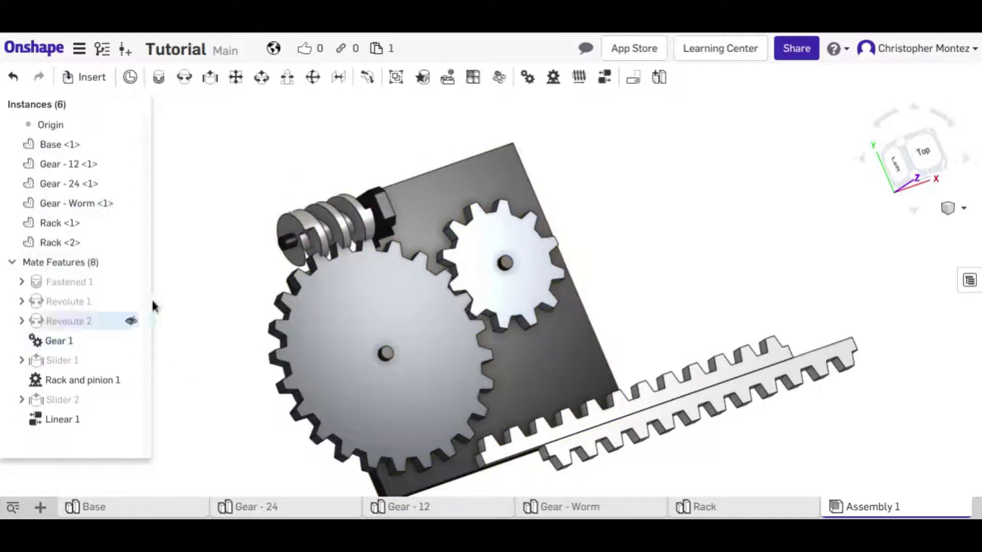
Add a Cylindrical mate between the base's horizontal shaft and the worm gear's bore.
click(265, 79)
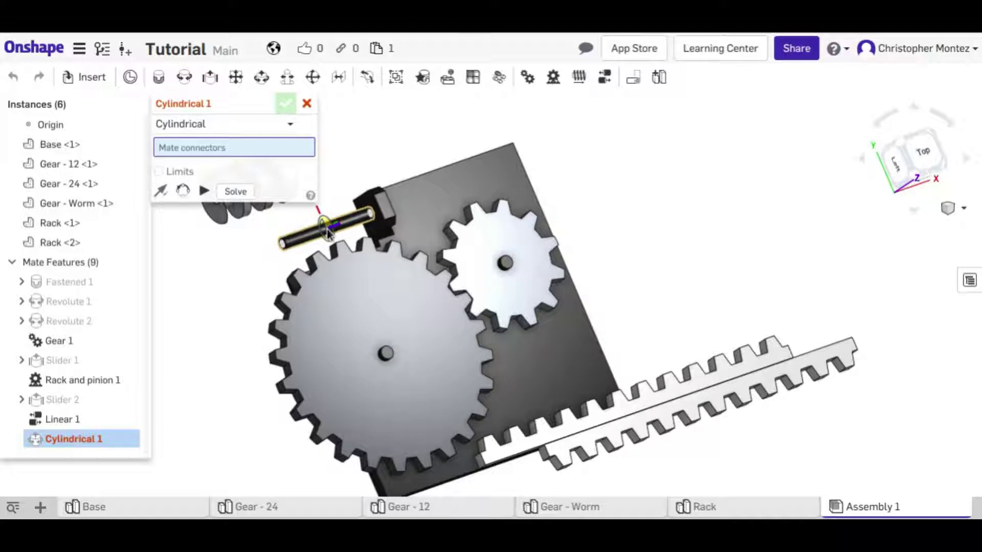
click(327, 229)
middle_drag(320, 212, 419, 335)
scroll(376, 350, up, 2)
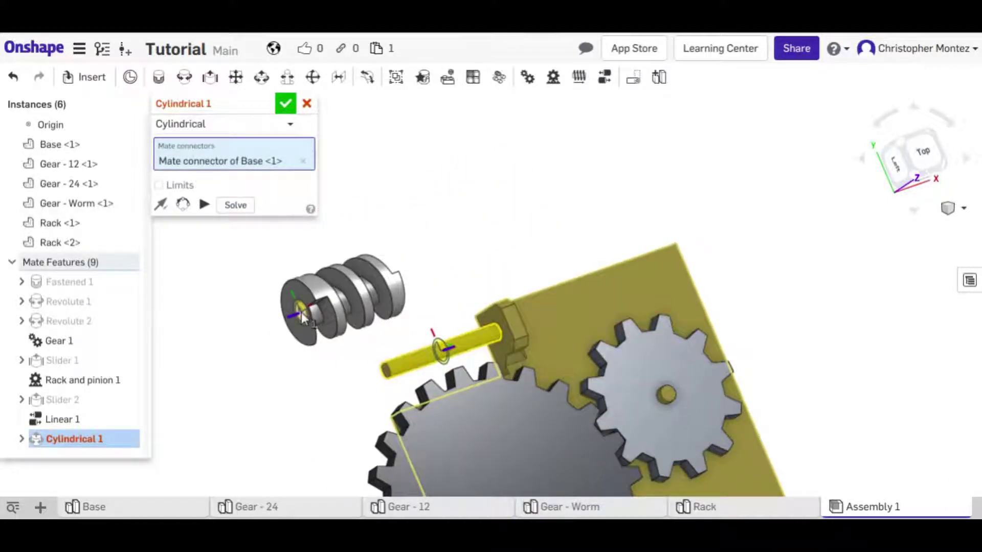
click(302, 312)
click(498, 346)
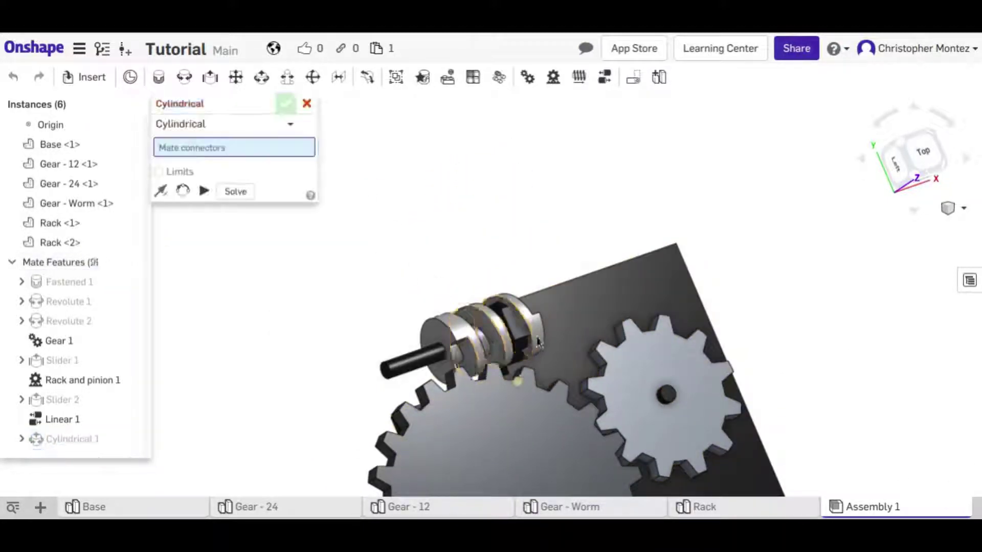
click(308, 104)
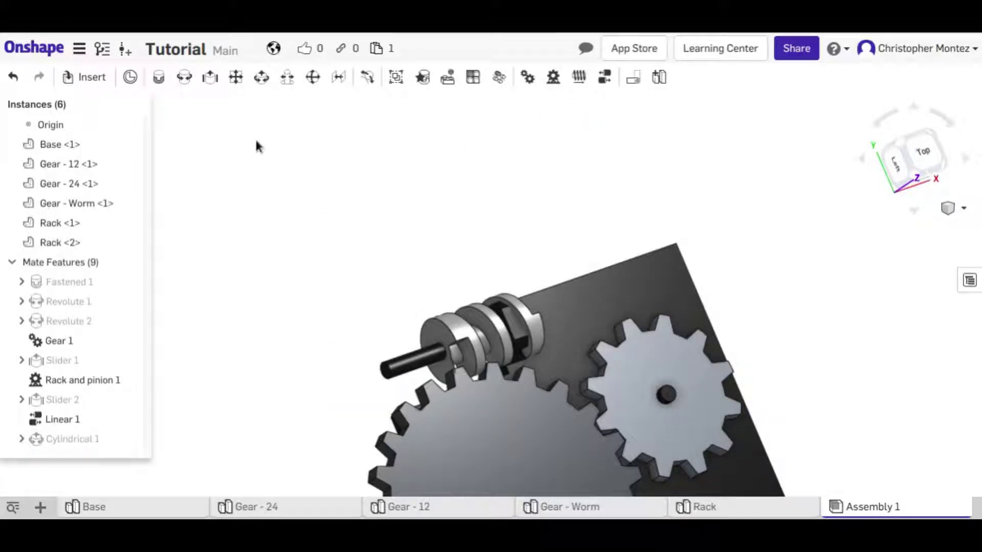
Slide the worm gear along its shaft and add a Screw relation to the Cylindrical 1 mate.
drag(455, 335, 386, 315)
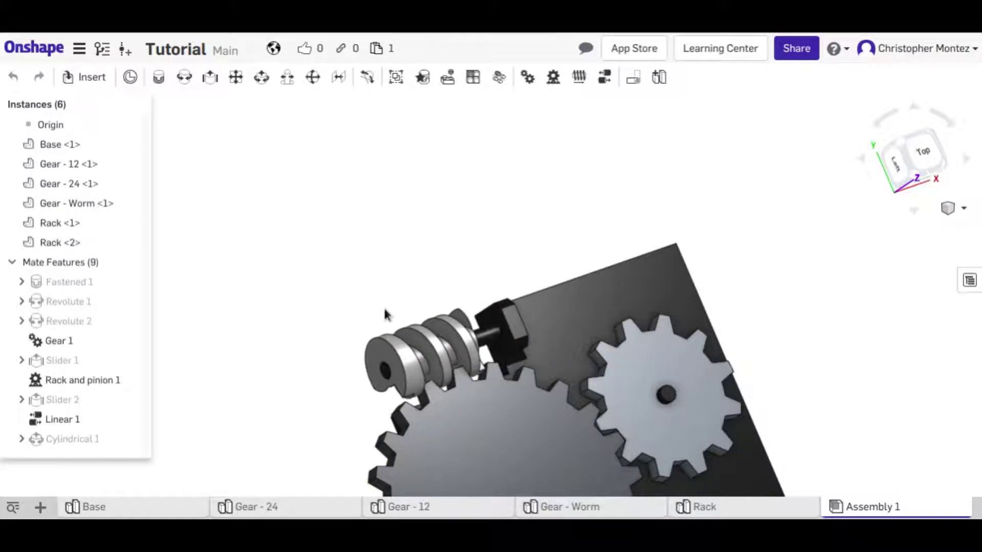
click(575, 82)
scroll(57, 439, down, 1)
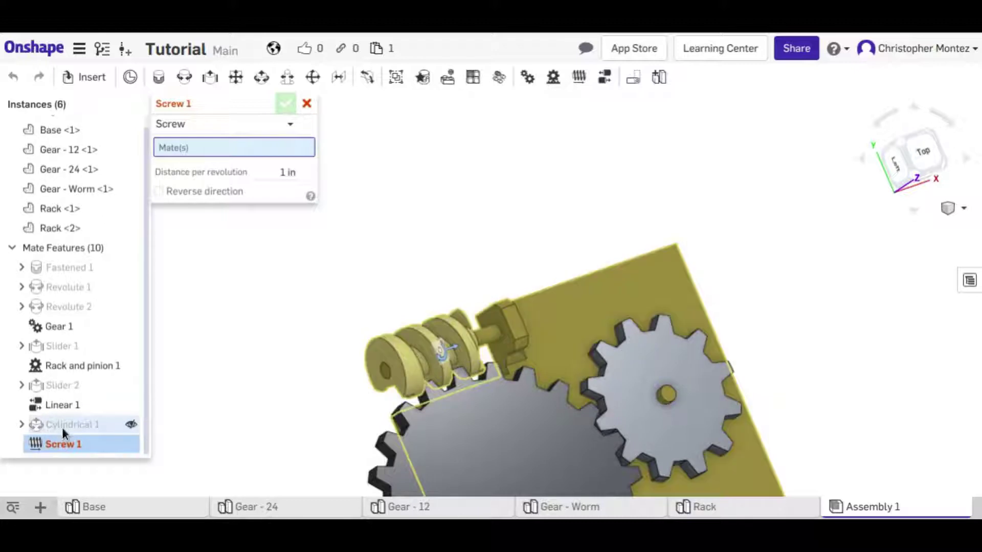
click(64, 427)
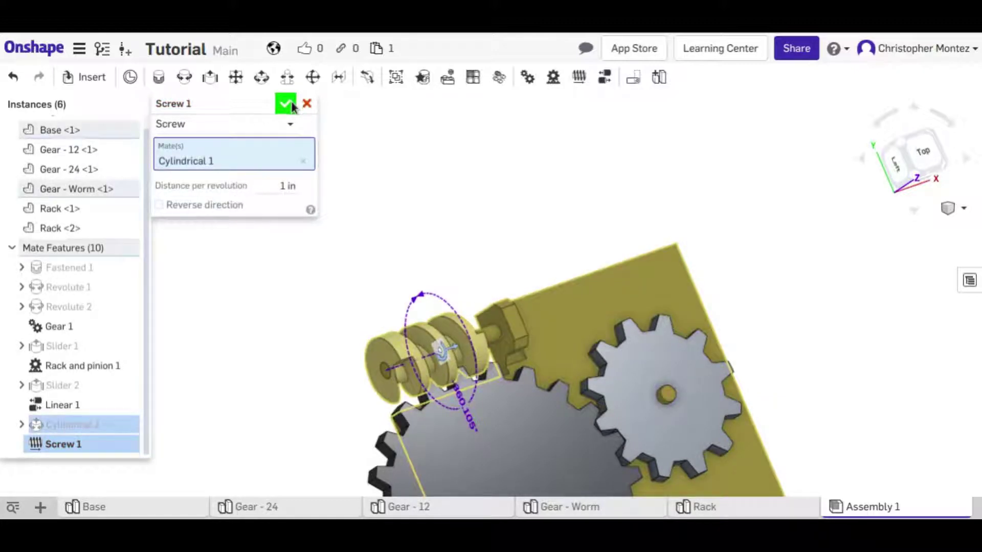
click(292, 103)
Move the worm gear along its shaft and check its screw motion from several view angles.
drag(451, 346, 770, 235)
click(913, 157)
mouse_move(327, 137)
mouse_down()
mouse_move(402, 144)
mouse_move(328, 148)
mouse_up()
middle_drag(374, 224, 378, 233)
right_drag(379, 238, 459, 228)
drag(426, 210, 433, 219)
right_drag(432, 219, 513, 287)
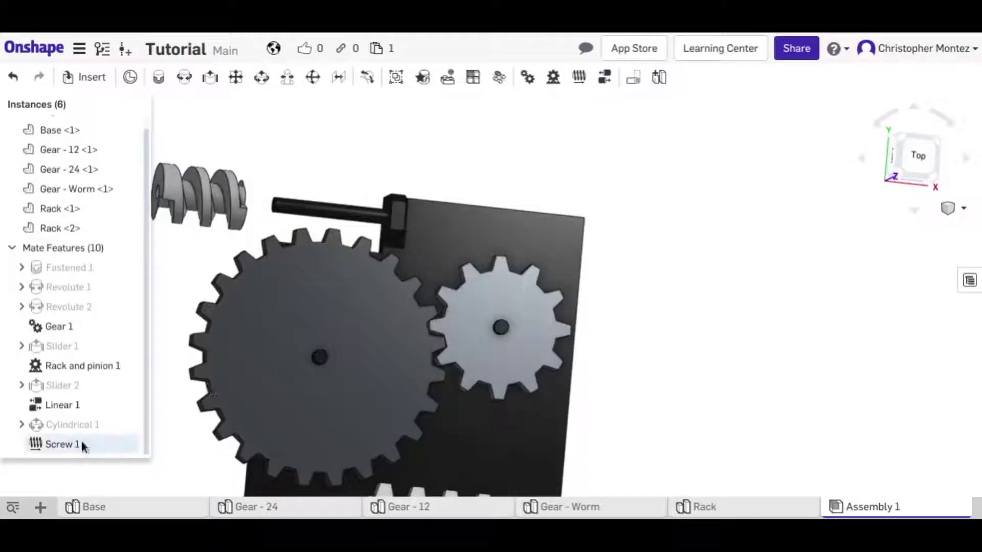
Reduce the distance per revolution of Screw 1 and move the worm gear along its shaft to test it.
double_click(81, 440)
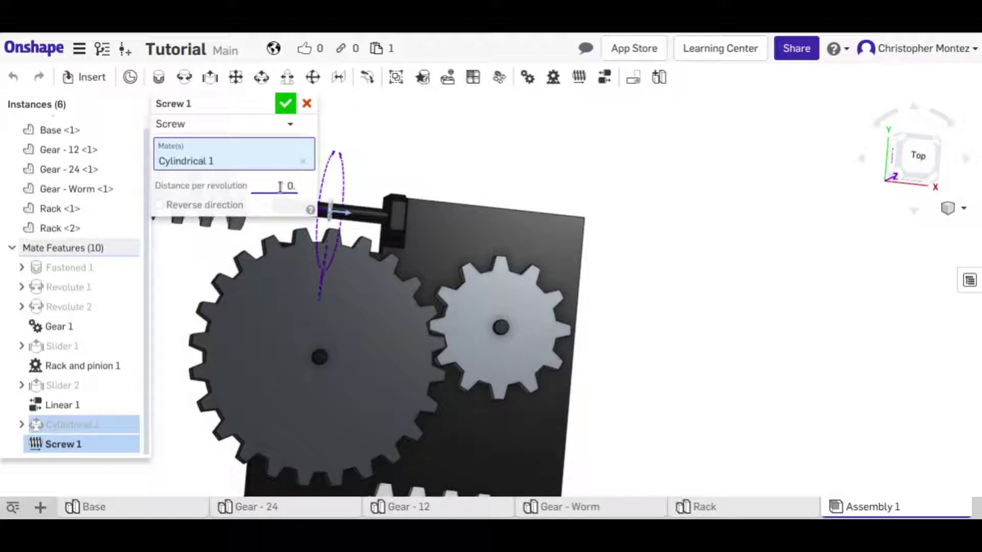
click(286, 104)
middle_drag(450, 228, 540, 284)
right_drag(540, 285, 524, 285)
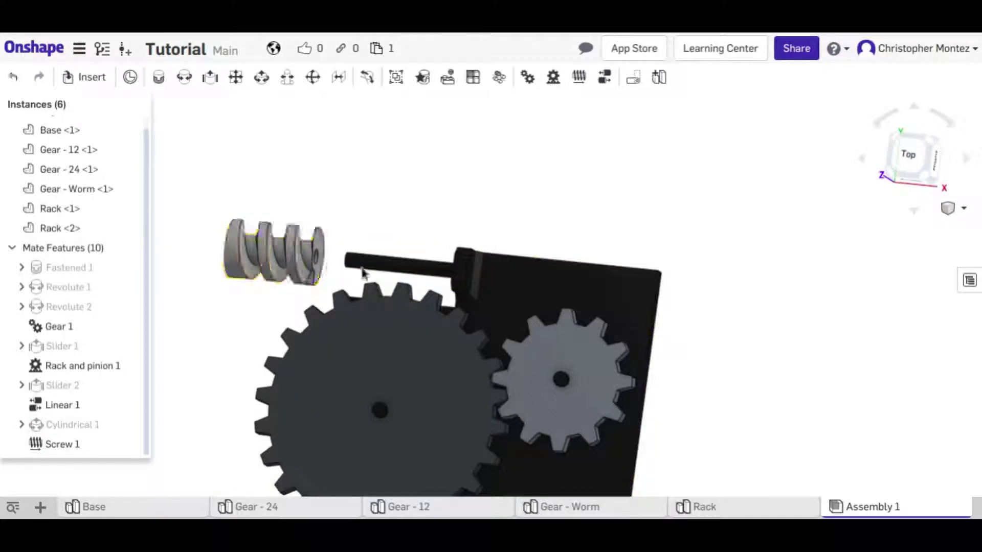
drag(362, 273, 407, 265)
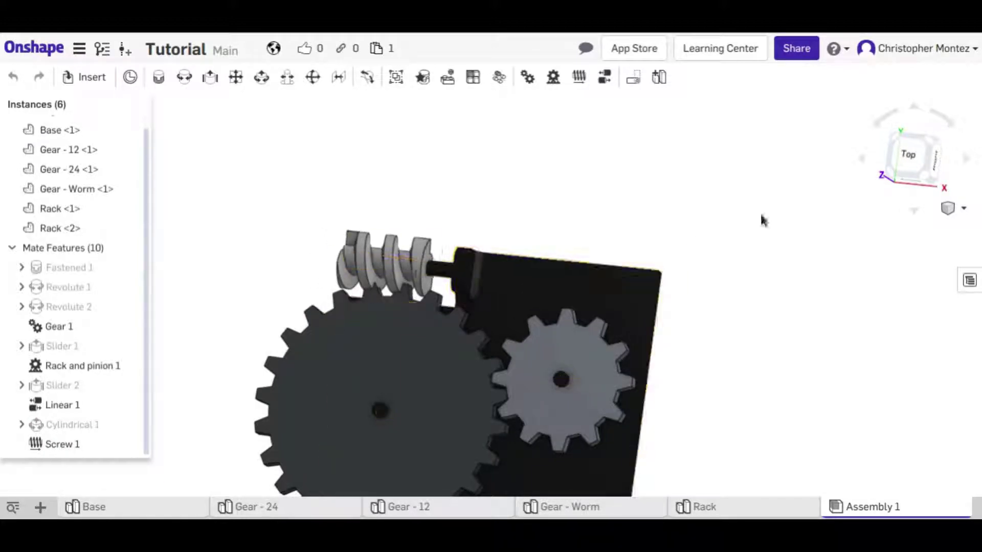
Check the worm gear's motion from the top view and reverse the direction of Screw 1.
click(908, 155)
mouse_move(379, 156)
mouse_down()
mouse_move(349, 148)
mouse_move(372, 152)
mouse_up()
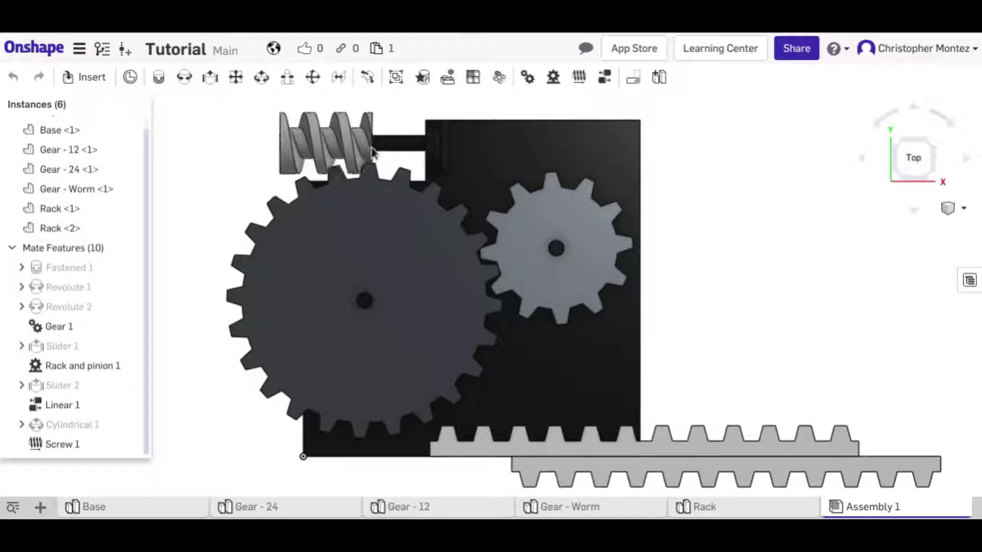
double_click(60, 444)
click(227, 211)
click(285, 103)
Move the worm gear along its shaft to test the reversed screw motion, and view the whole assembly at an angle.
drag(333, 134, 404, 146)
middle_drag(410, 158, 492, 191)
right_drag(497, 188, 542, 179)
drag(461, 182, 538, 207)
right_drag(538, 210, 372, 260)
middle_drag(346, 210, 338, 117)
scroll(422, 138, down, 3)
middle_drag(447, 274, 394, 300)
right_drag(394, 299, 387, 270)
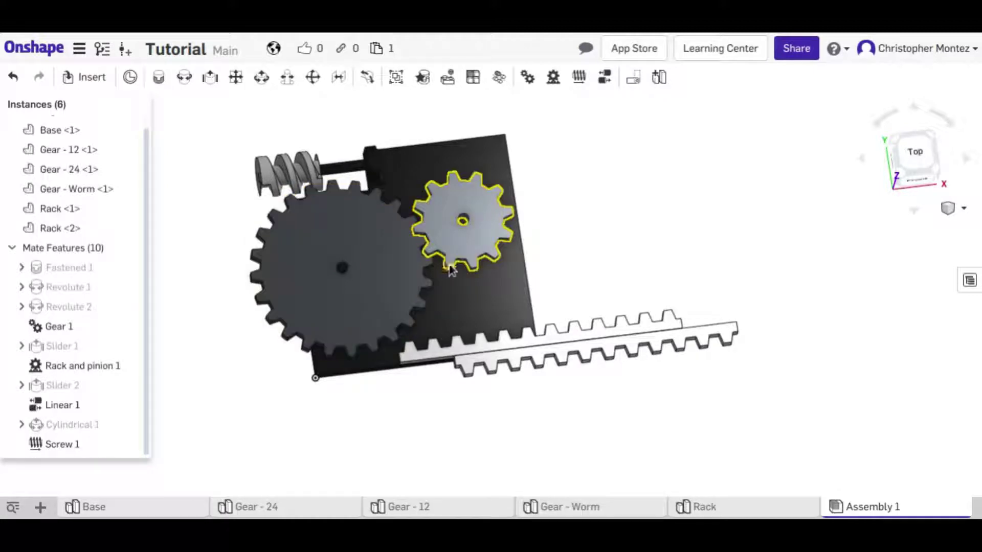